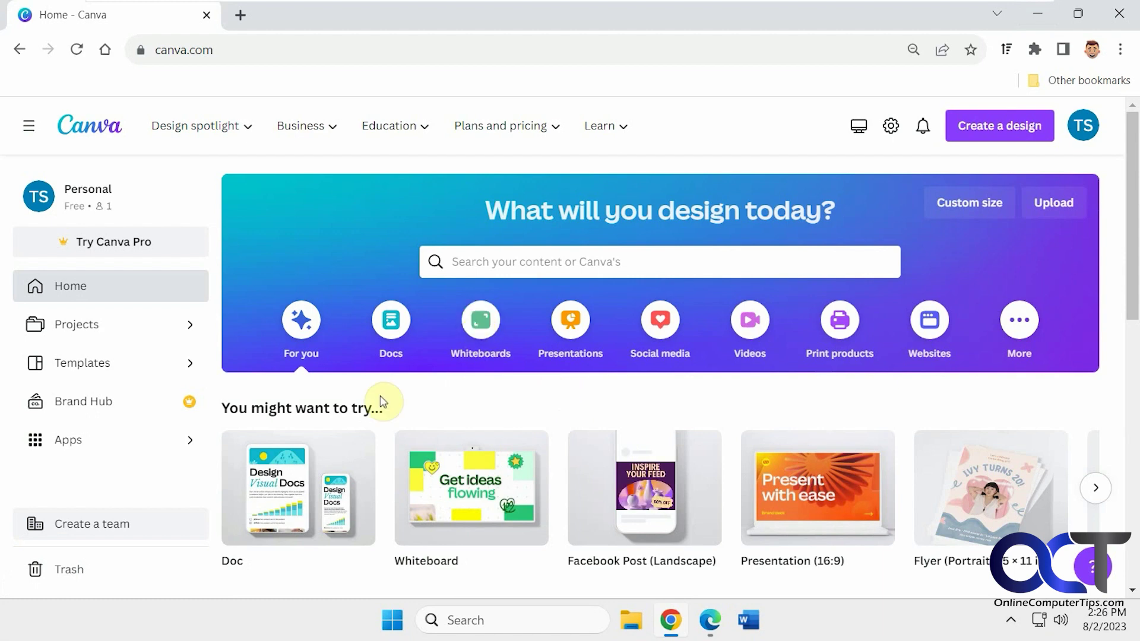
Open the Mind Map Brainstorm Whiteboard in Colorful Style template, hide the side panel, and show the Share panel.
{"action": "left_click", "coordinate": [483, 329]}
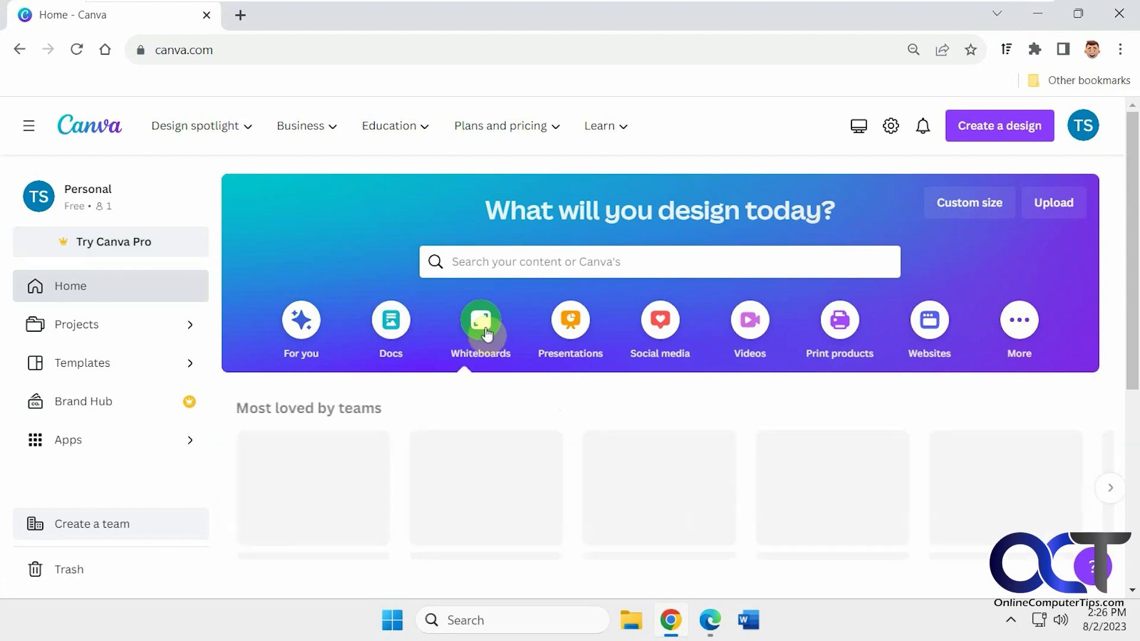
{"action": "scroll", "coordinate": [515, 482], "scroll_direction": "down", "scroll_amount": 8}
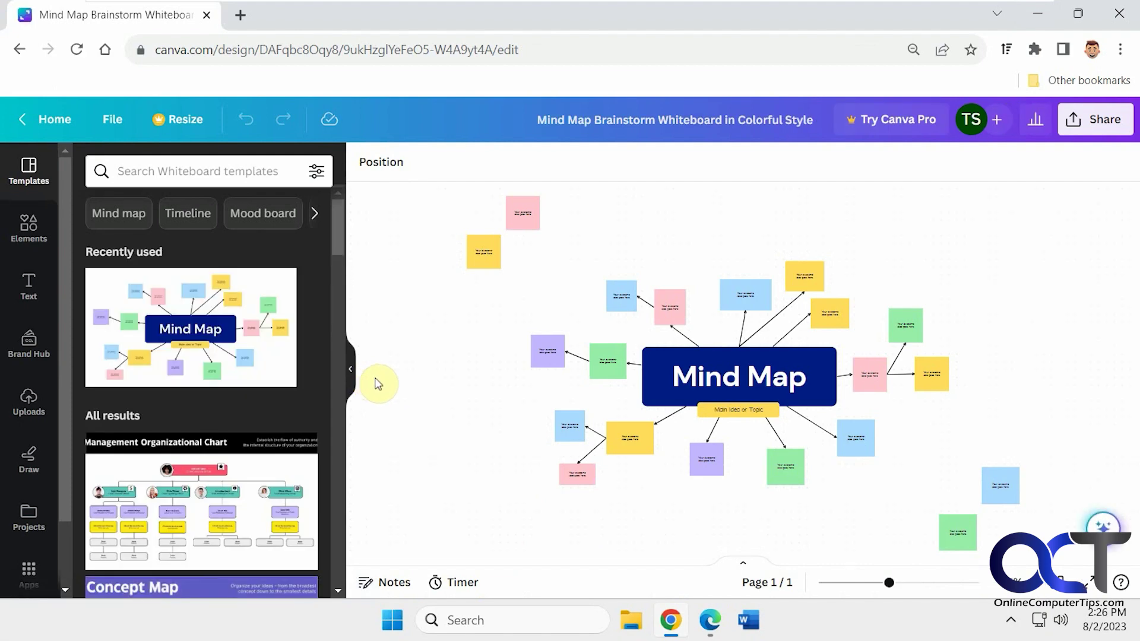
{"action": "left_click", "coordinate": [29, 227]}
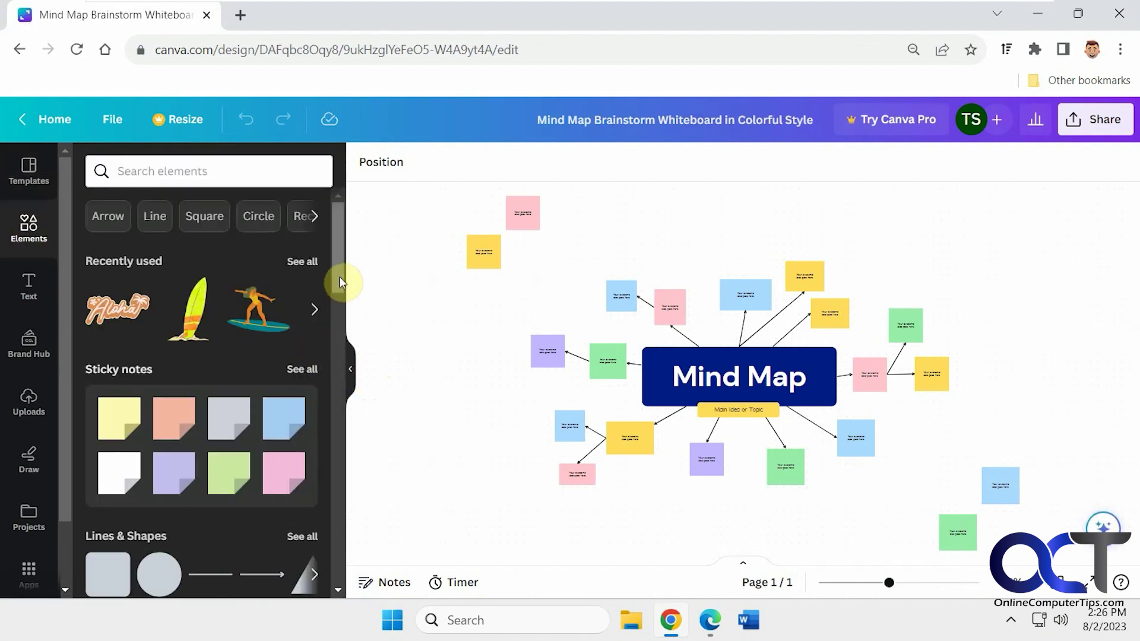
{"action": "left_click_drag", "start_coordinate": [340, 277], "coordinate": [349, 351]}
{"action": "left_click", "coordinate": [350, 369]}
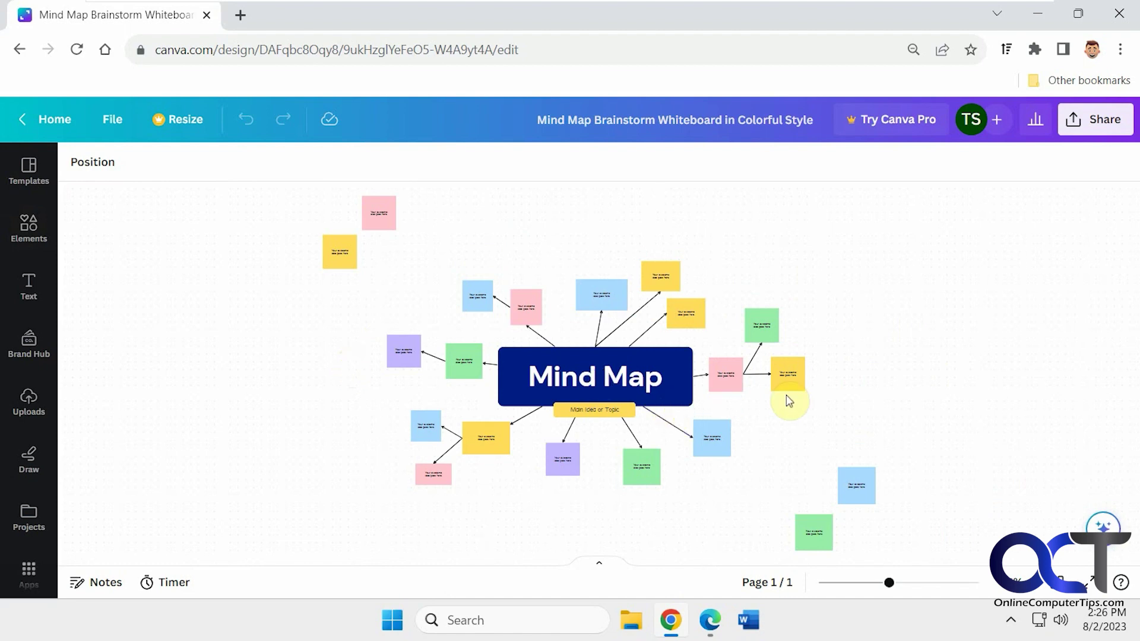
{"action": "left_click", "coordinate": [1098, 126]}
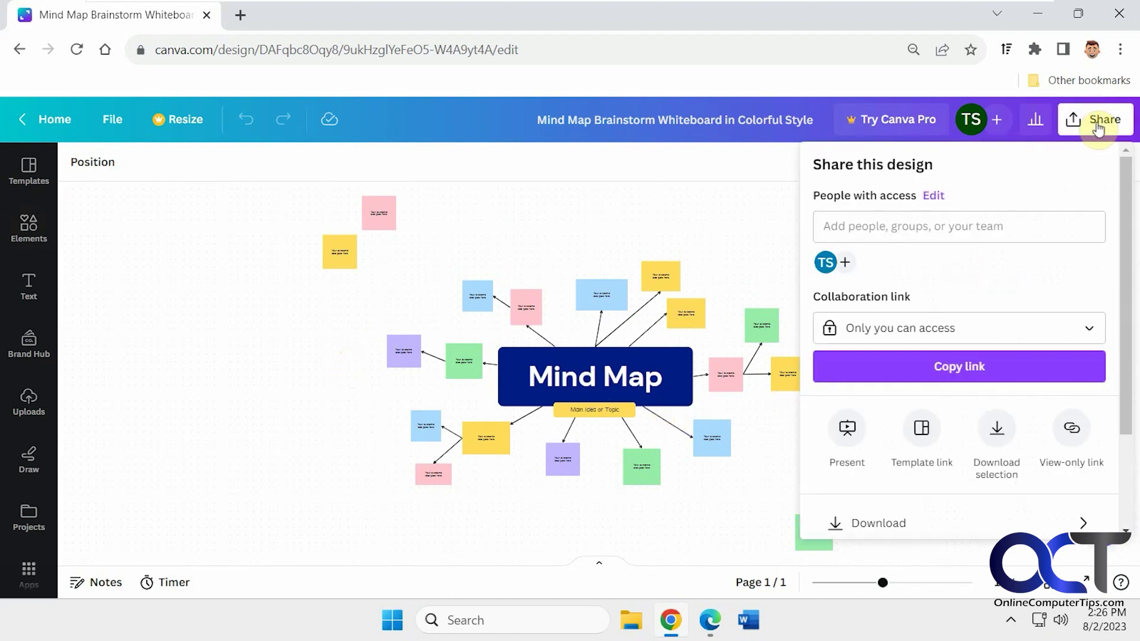
{"action": "left_click", "coordinate": [937, 226]}
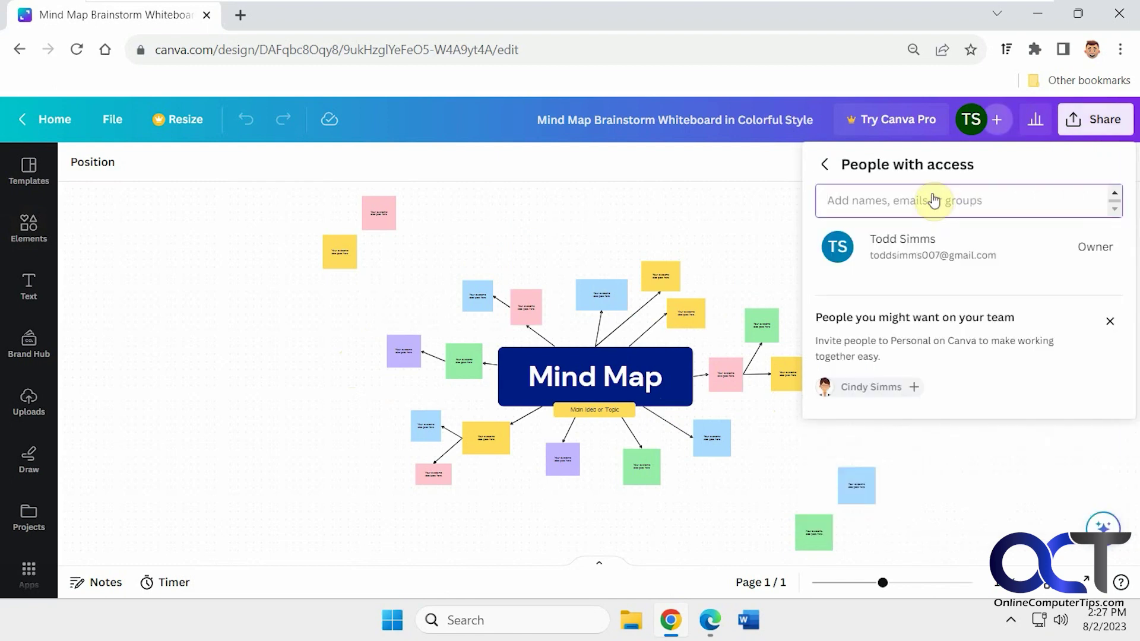
{"action": "type", "text": "c"}
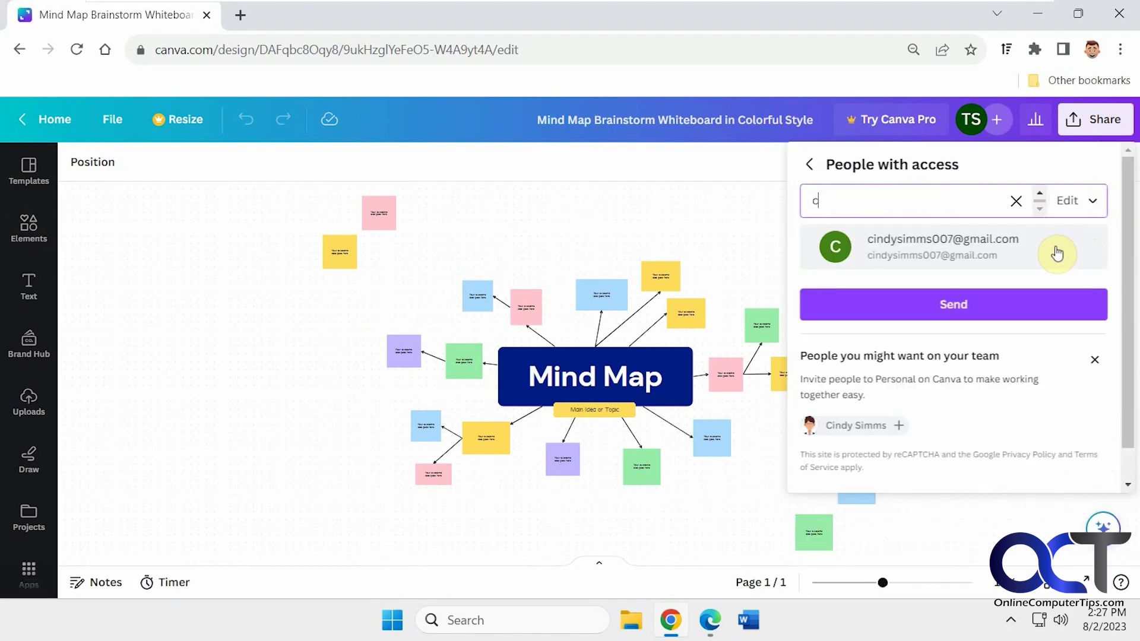
{"action": "left_click", "coordinate": [1057, 253]}
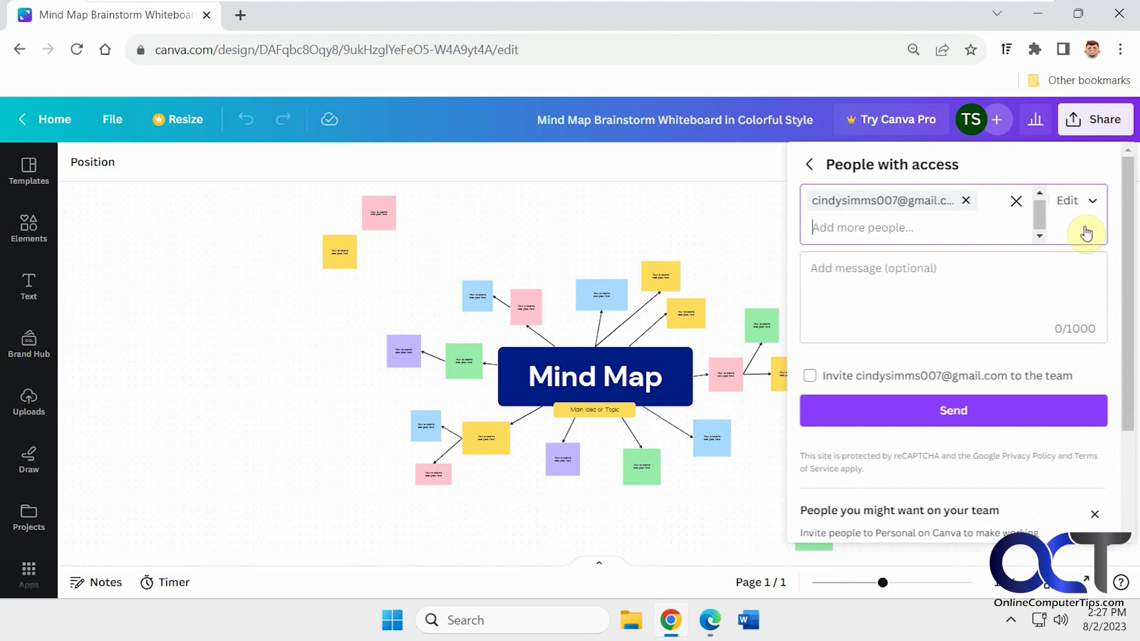
{"action": "left_click", "coordinate": [1092, 203]}
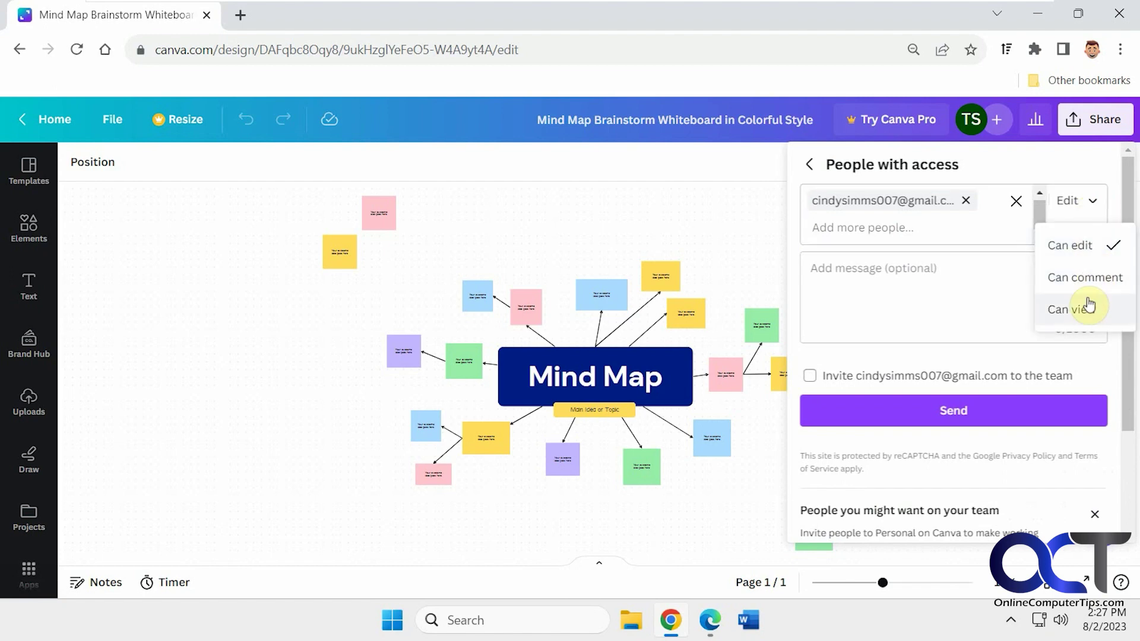
{"action": "left_click", "coordinate": [811, 171]}
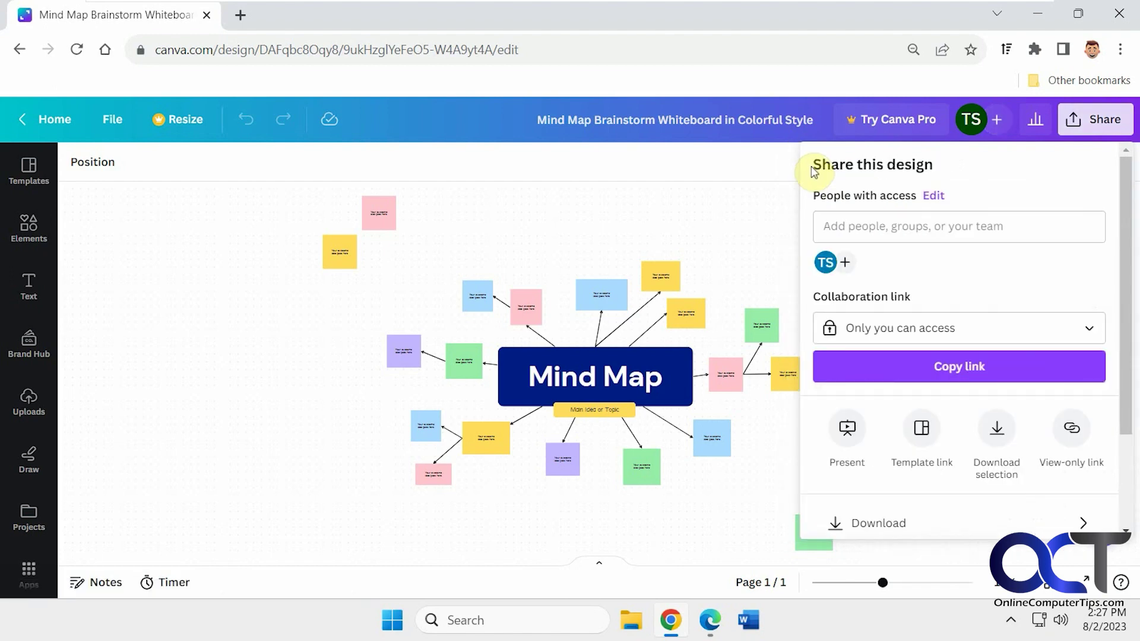
Set the collaboration link to Anyone with the link (Can edit).
{"action": "left_click", "coordinate": [1027, 330]}
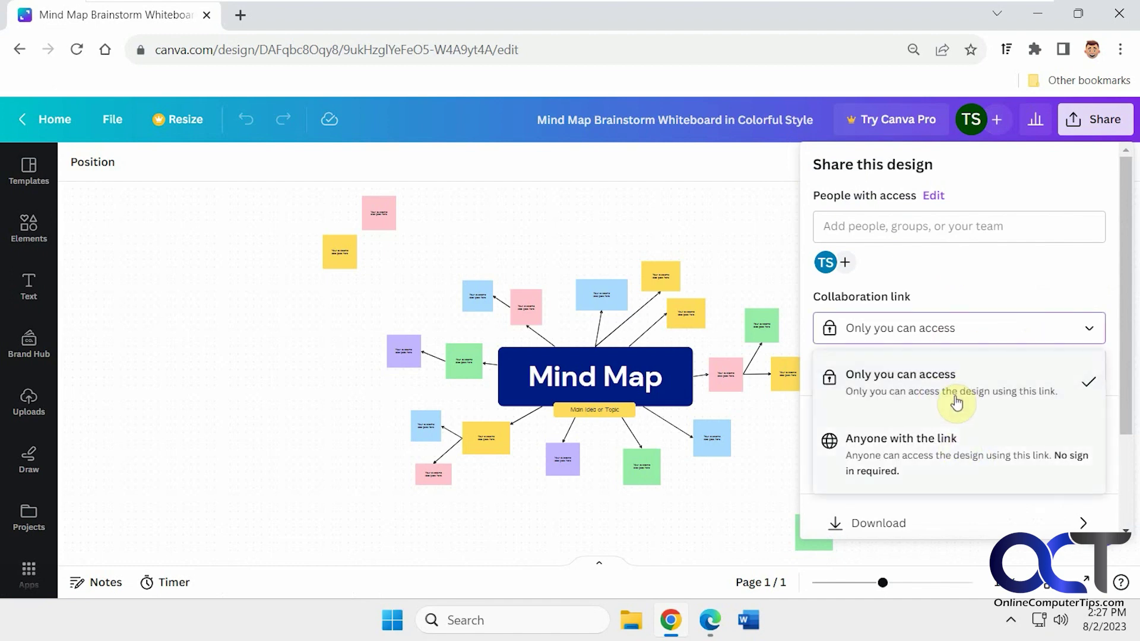
{"action": "left_click", "coordinate": [973, 456]}
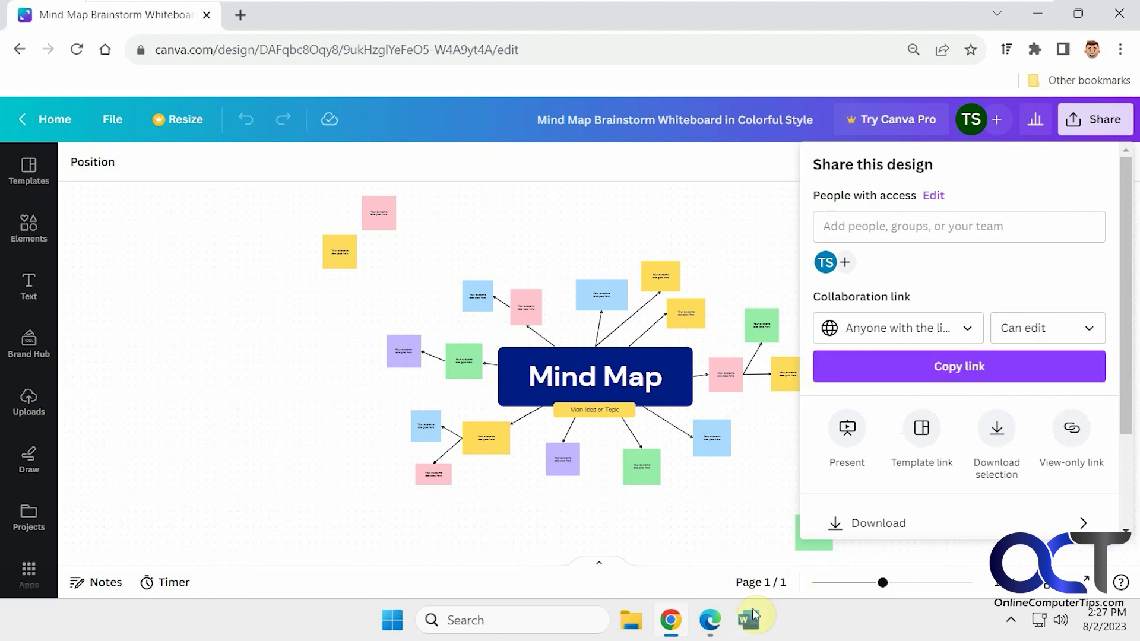
{"action": "left_click", "coordinate": [710, 620]}
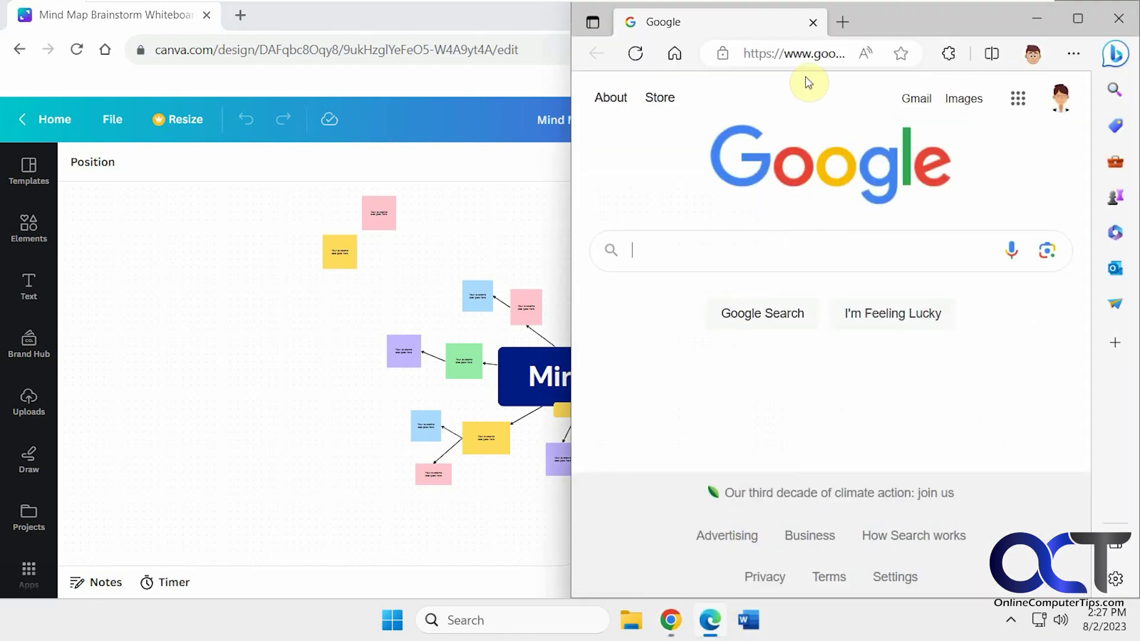
Load the copied whiteboard link in Edge as the guest and hide its Templates panel.
{"action": "left_click", "coordinate": [797, 53]}
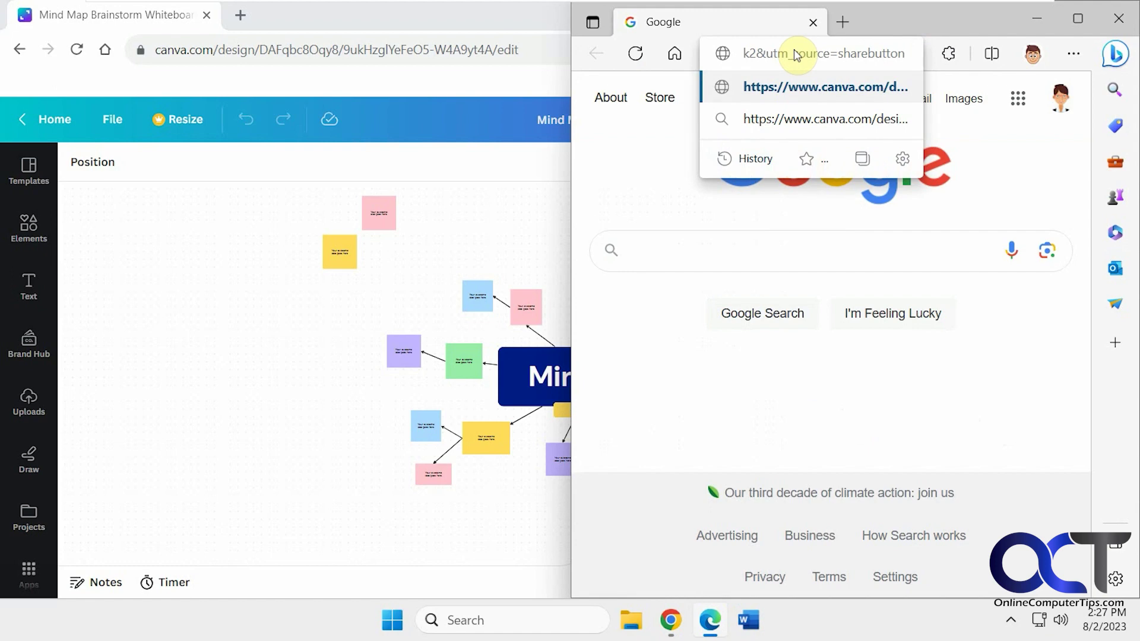
{"action": "key", "text": "Return"}
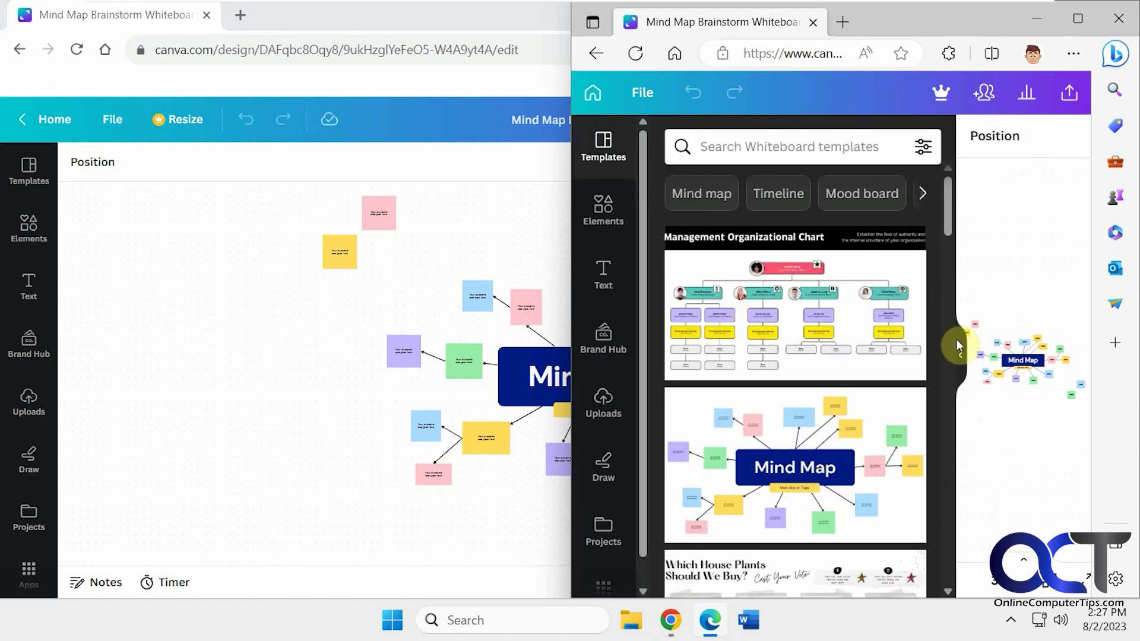
{"action": "left_click", "coordinate": [960, 362]}
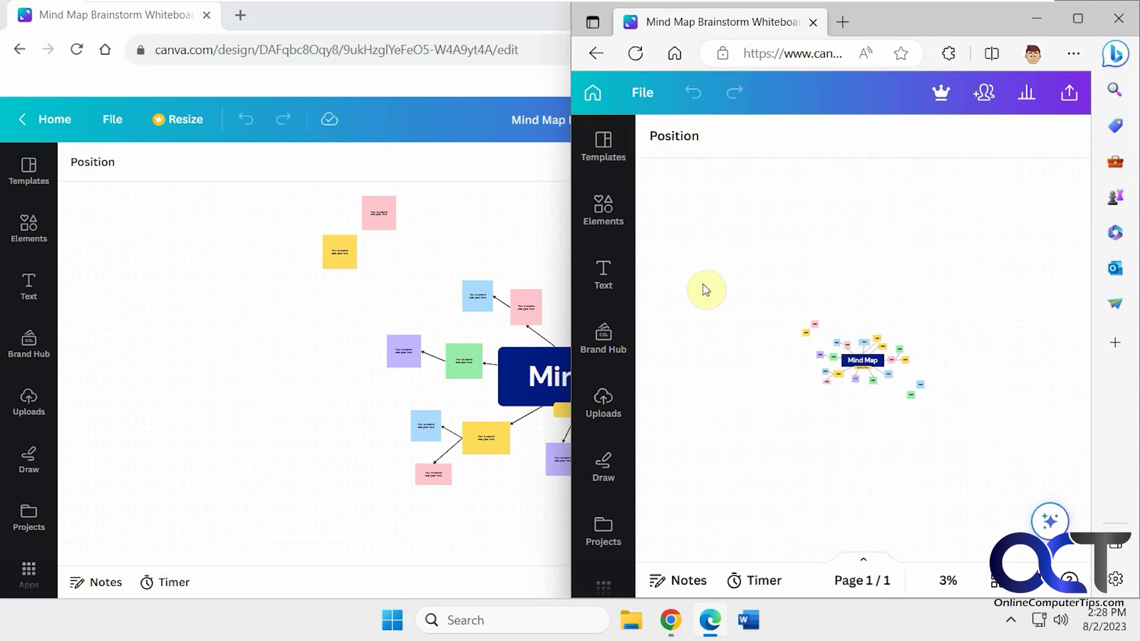
{"action": "left_click", "coordinate": [268, 382]}
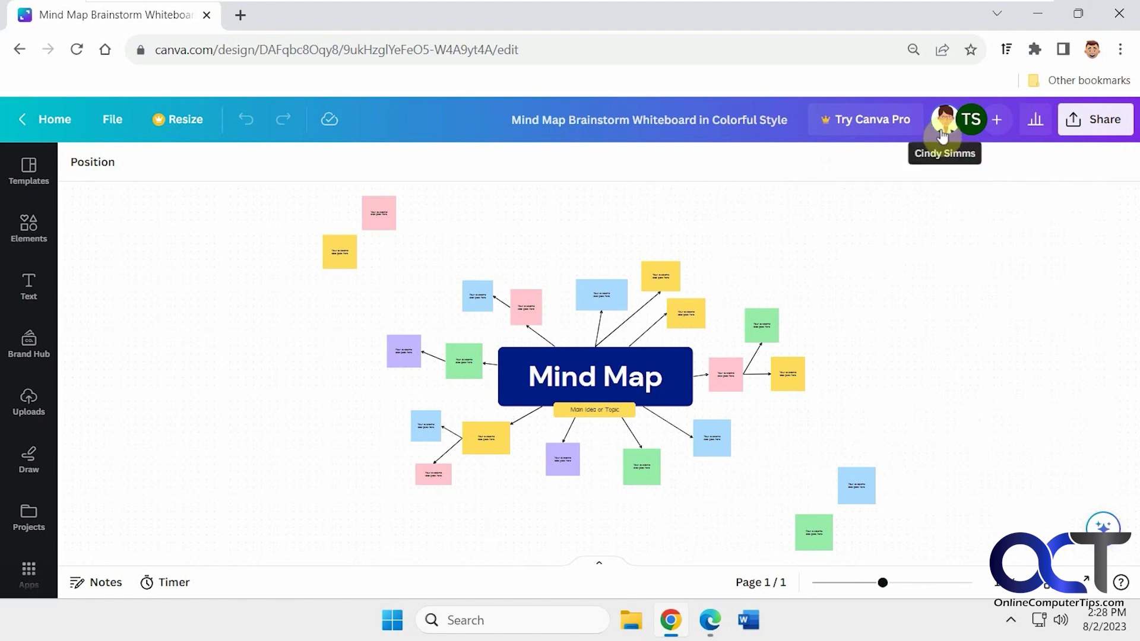
Place the owner's Chrome and the guest's Edge windows side by side.
{"action": "left_click", "coordinate": [710, 620]}
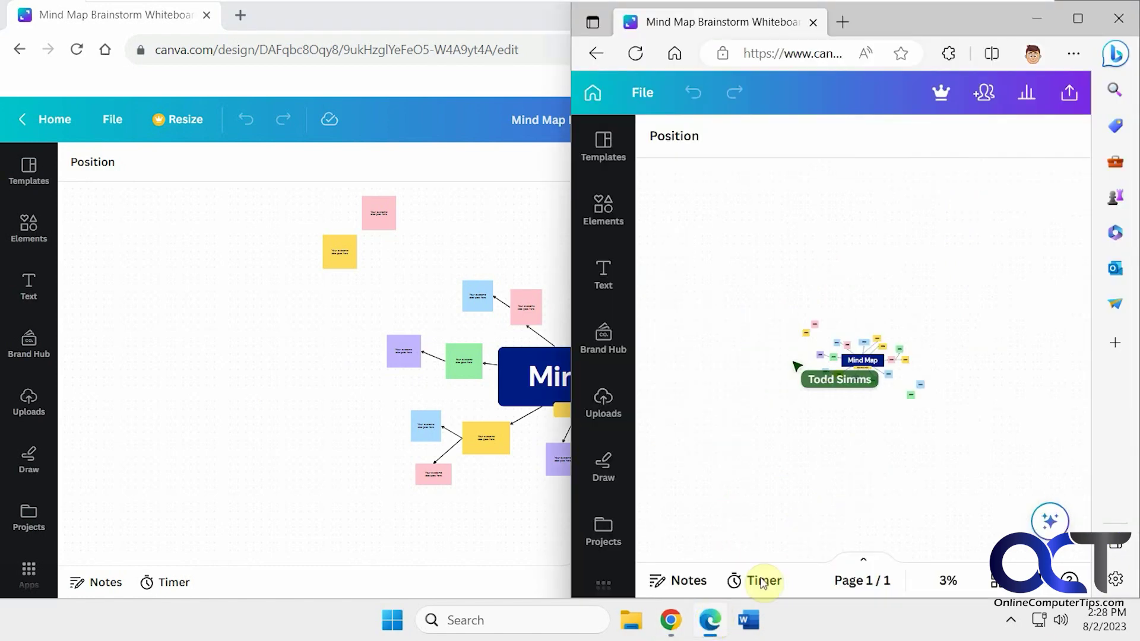
{"action": "scroll", "coordinate": [812, 452], "scroll_direction": "up", "scroll_amount": 3}
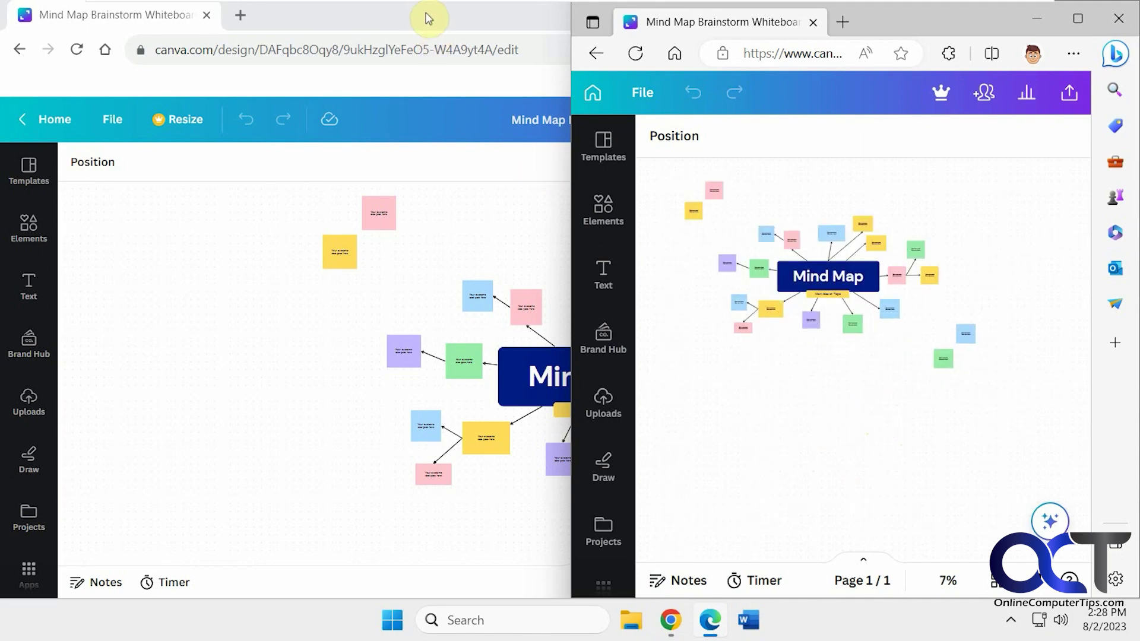
{"action": "left_click_drag", "start_coordinate": [428, 17], "coordinate": [351, 16]}
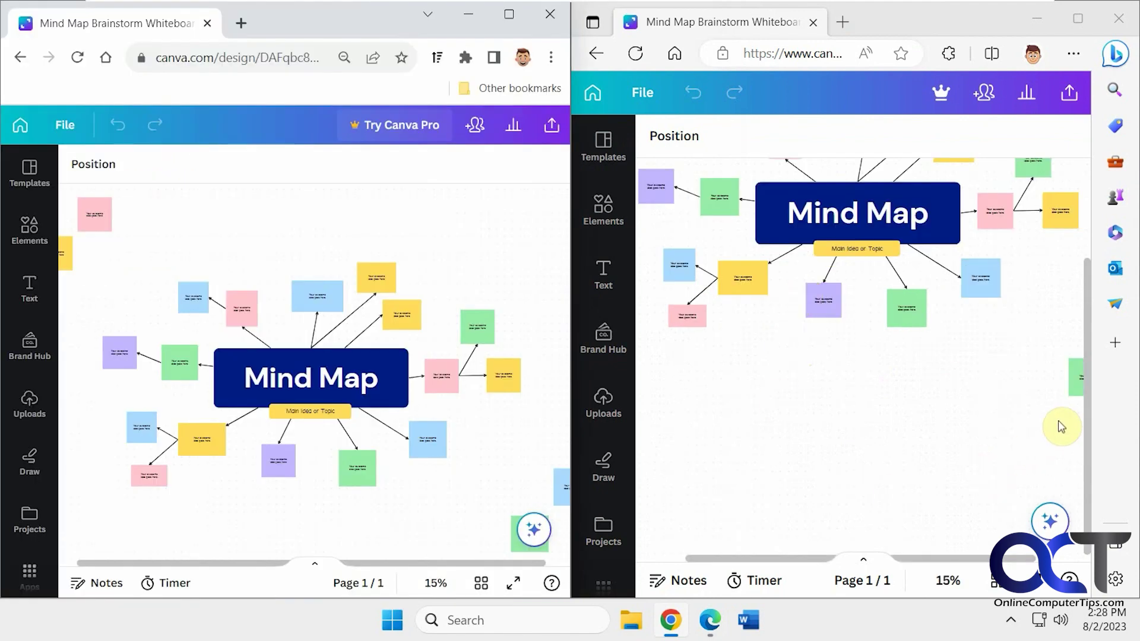
{"action": "scroll", "coordinate": [1086, 382], "scroll_direction": "up", "scroll_amount": 3}
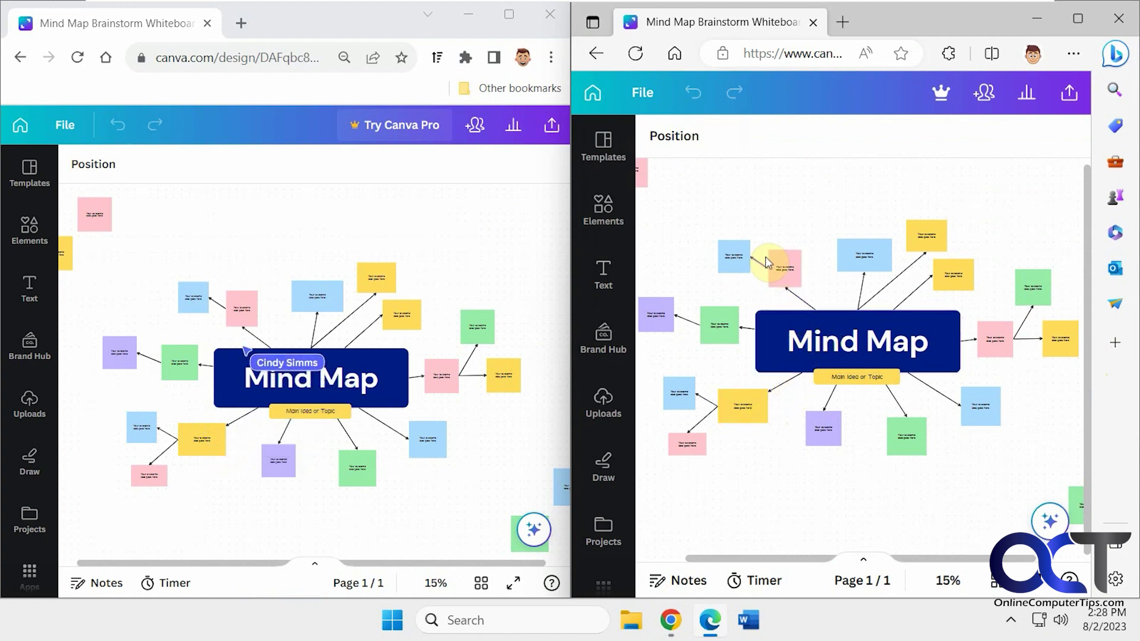
As the guest, move the pink sticky note up and the blue note up and left.
{"action": "left_click_drag", "start_coordinate": [783, 262], "coordinate": [802, 209]}
{"action": "left_click_drag", "start_coordinate": [750, 263], "coordinate": [717, 237]}
{"action": "left_click", "coordinate": [830, 341]}
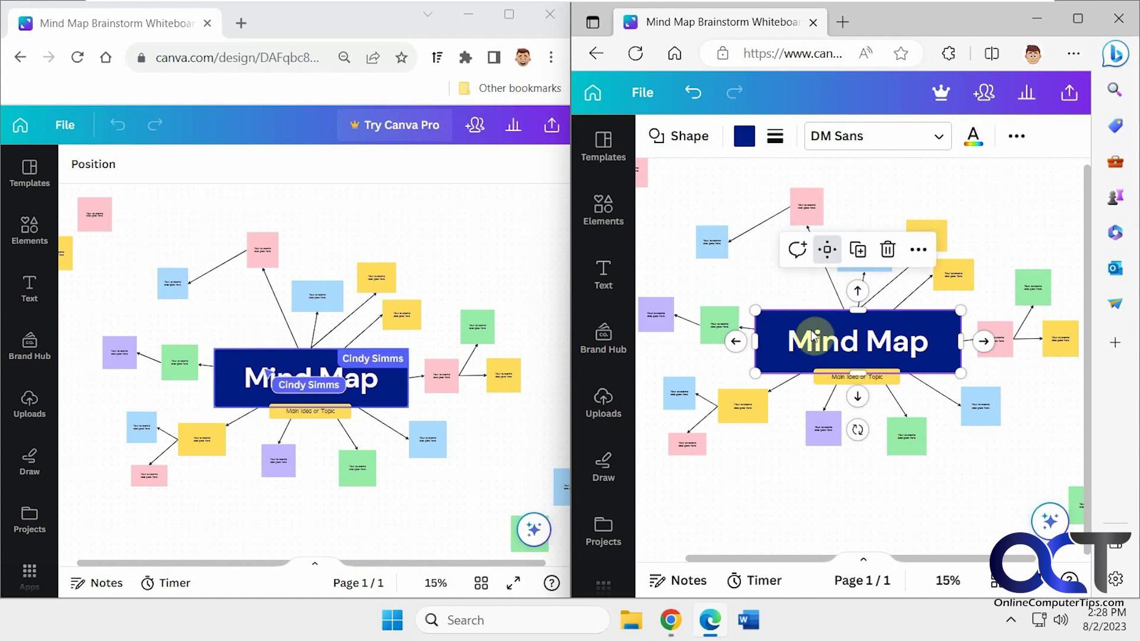
Maximise the owner's Chrome window and follow the guest collaborator via their avatar.
{"action": "left_click", "coordinate": [642, 174]}
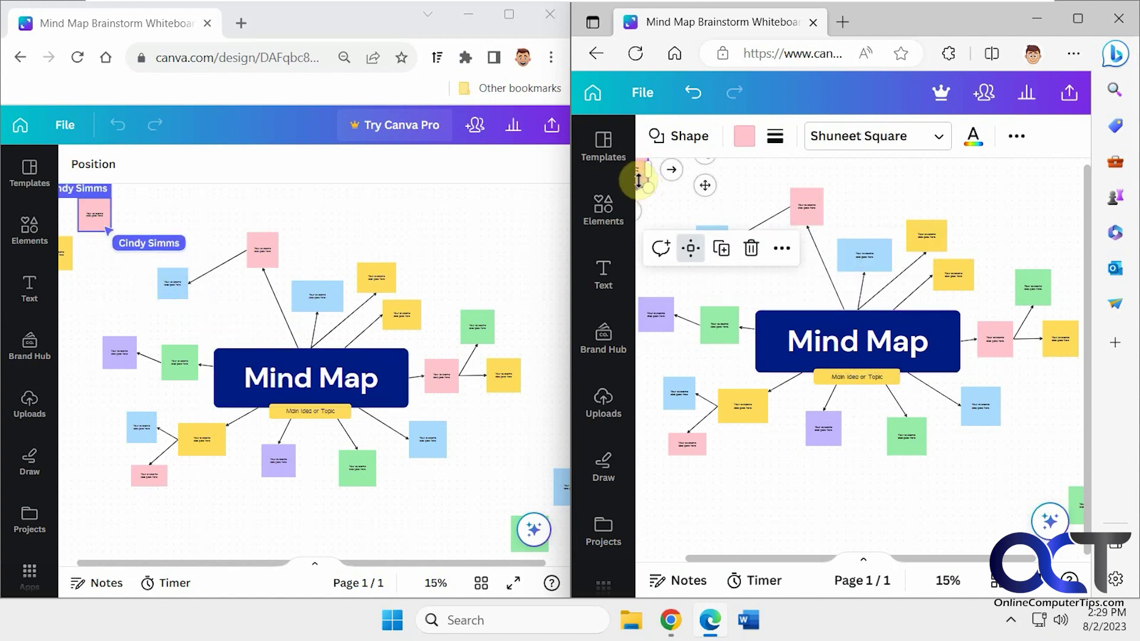
{"action": "left_click", "coordinate": [509, 14]}
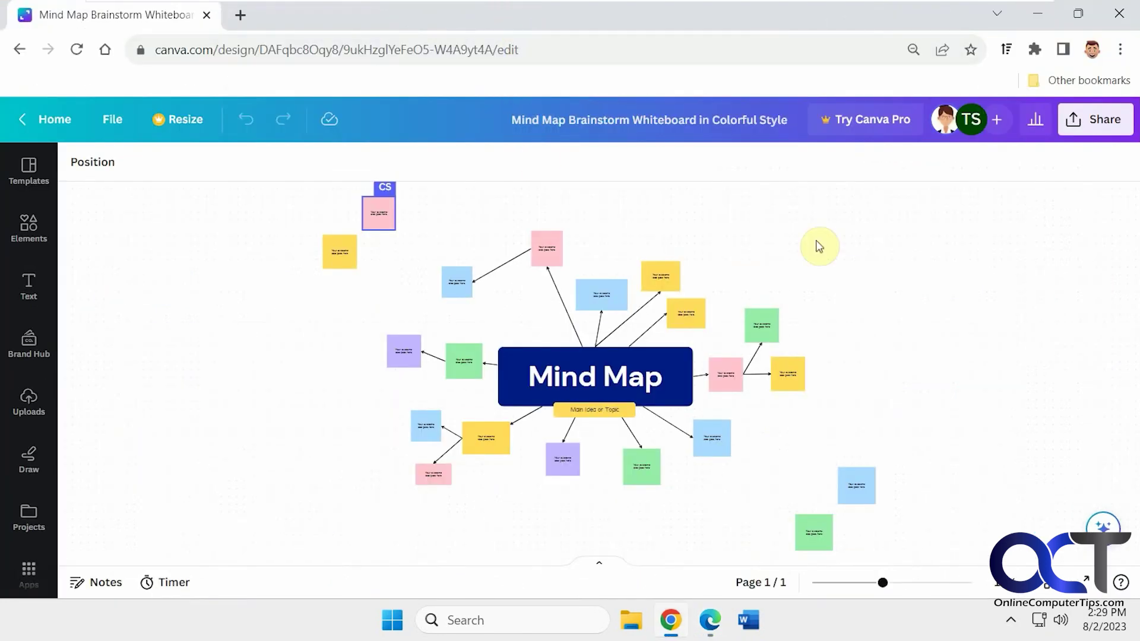
{"action": "left_click", "coordinate": [942, 125]}
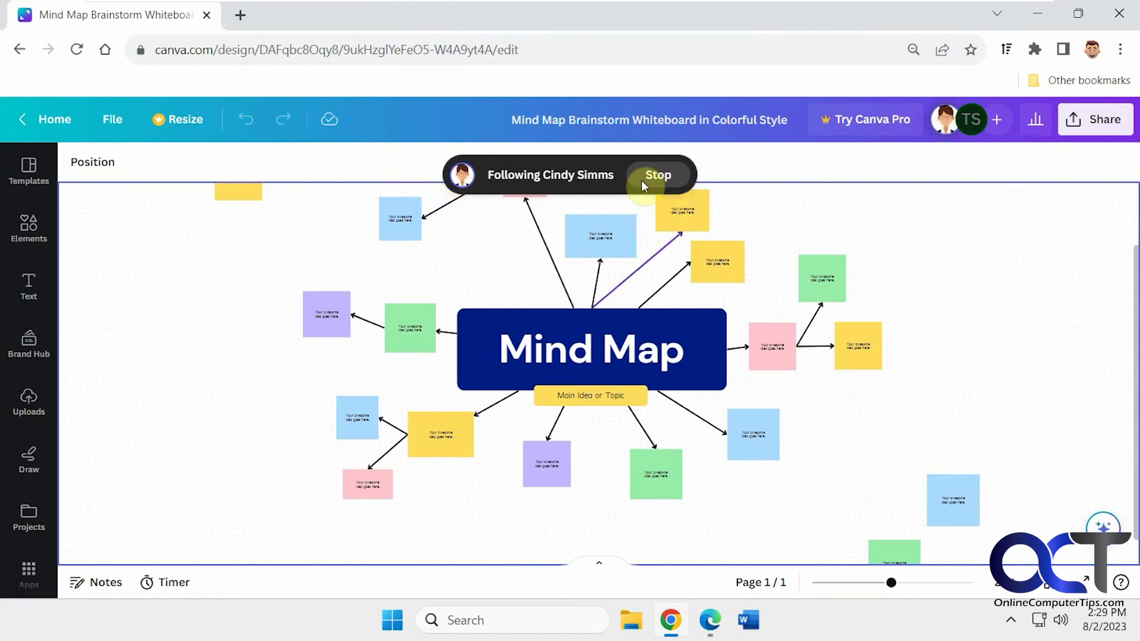
{"action": "left_click_drag", "start_coordinate": [595, 256], "coordinate": [598, 257]}
Sign the Edge session out of Canva from the account menu, then un-maximise Edge.
{"action": "left_click", "coordinate": [1039, 15]}
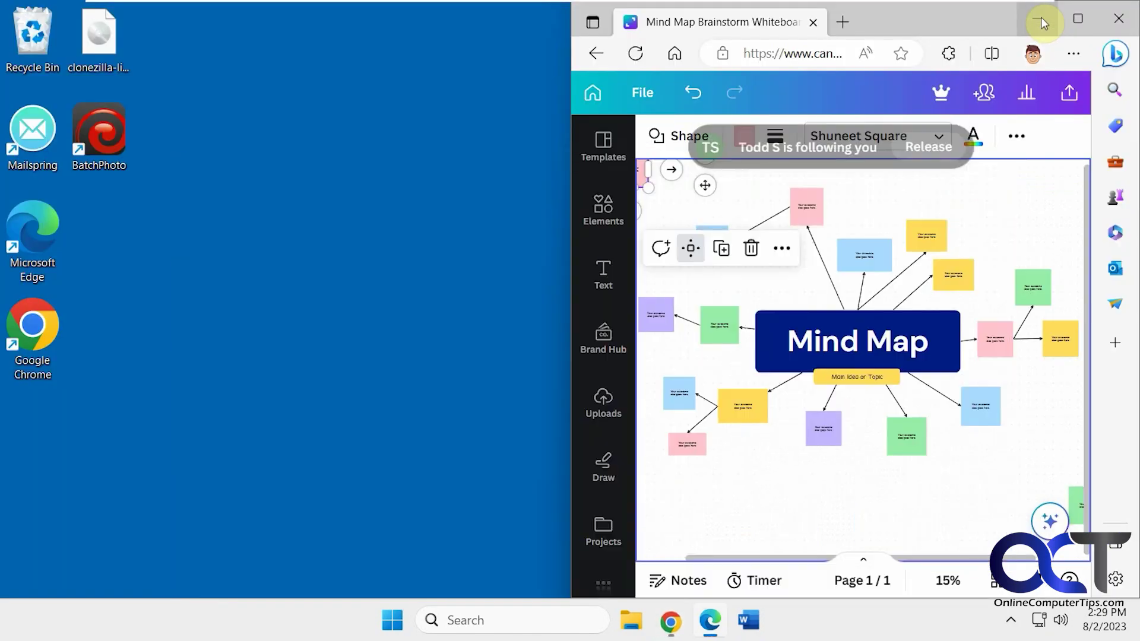
{"action": "left_click", "coordinate": [1071, 21]}
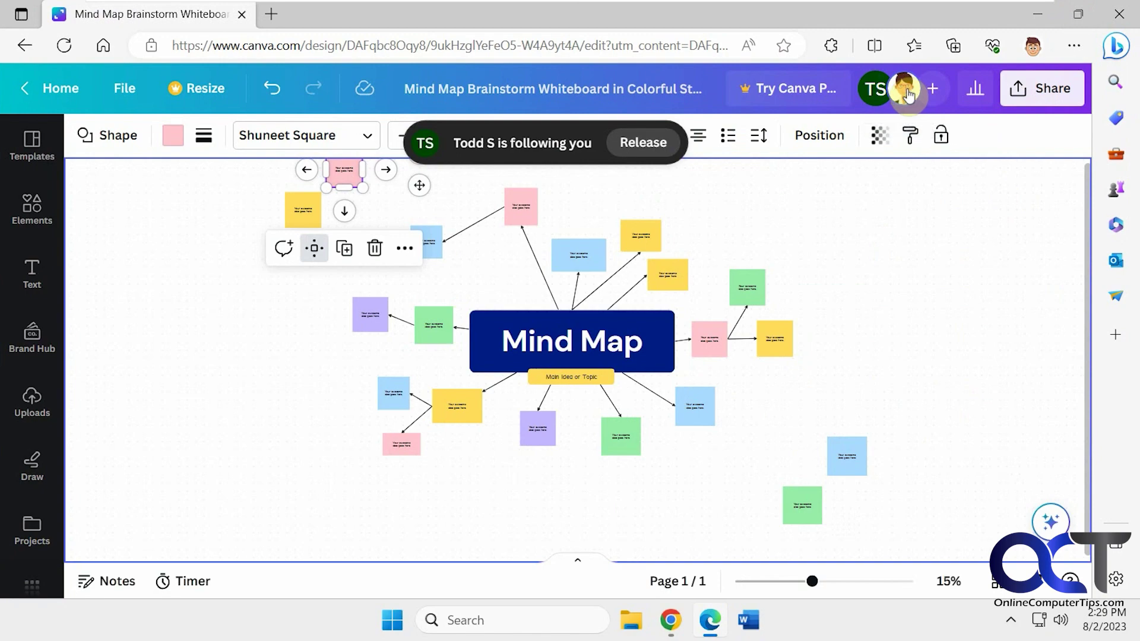
{"action": "left_click", "coordinate": [57, 87]}
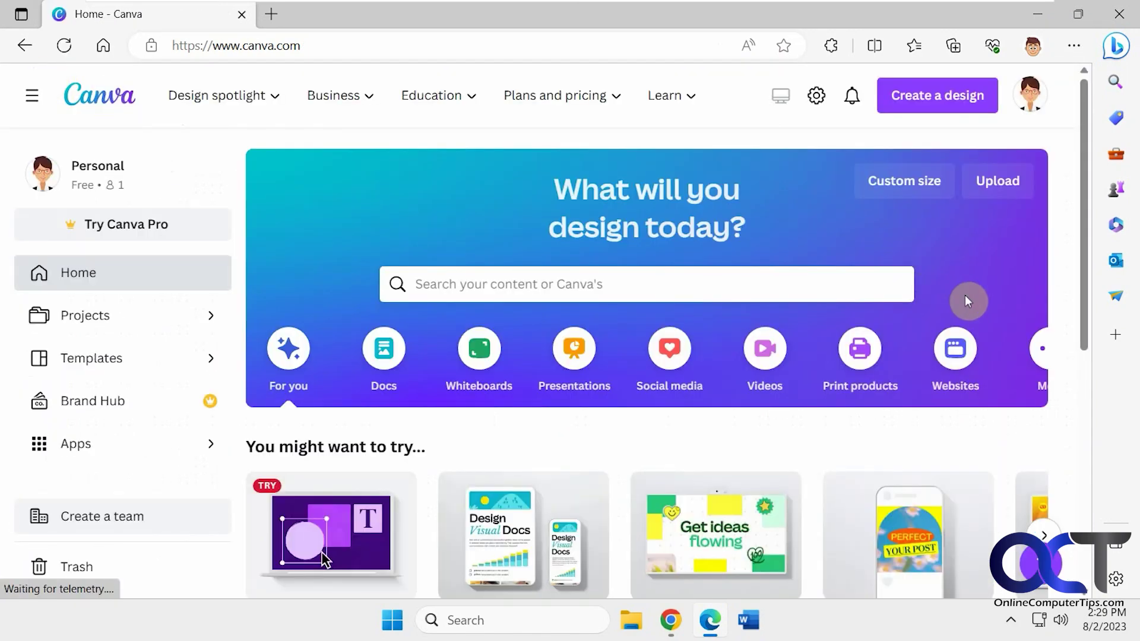
{"action": "left_click", "coordinate": [1029, 103]}
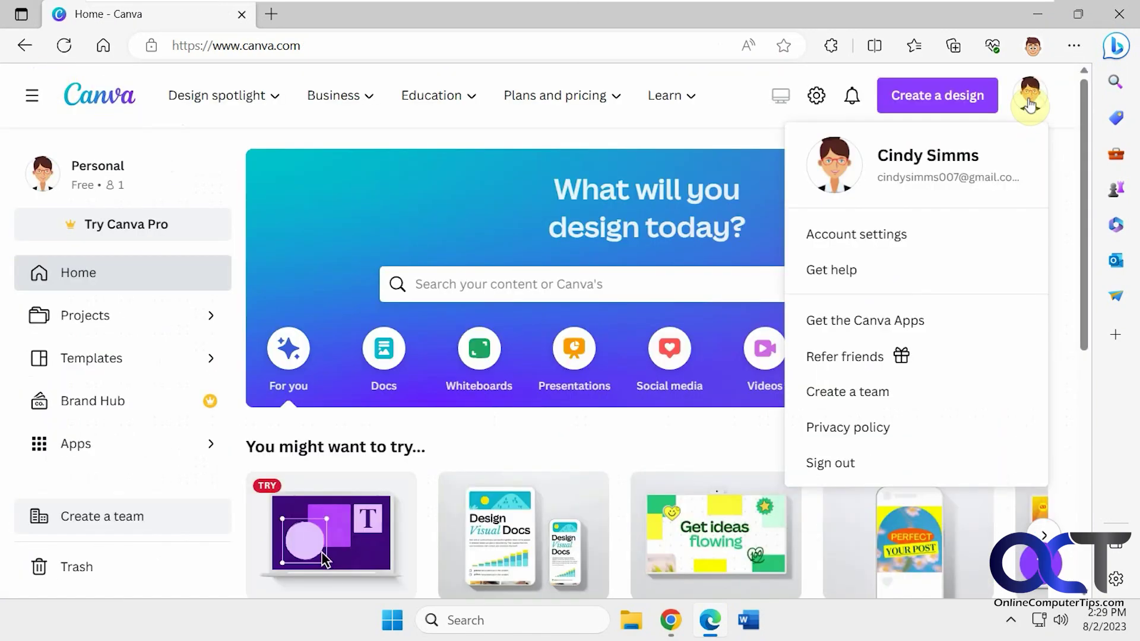
{"action": "left_click", "coordinate": [871, 466]}
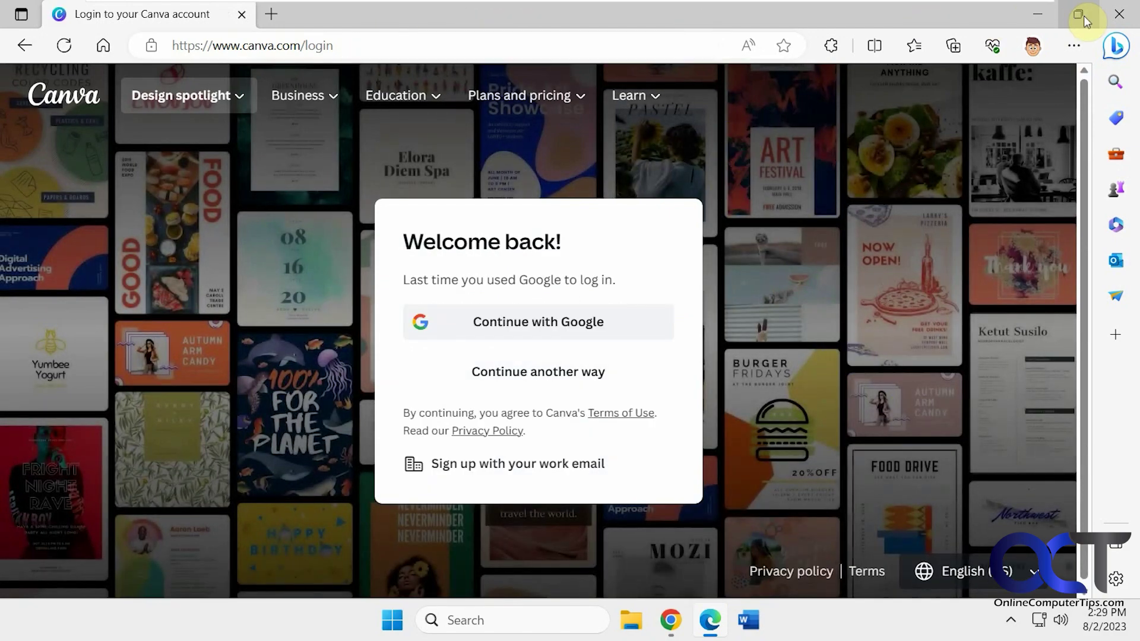
{"action": "left_click_drag", "start_coordinate": [791, 9], "coordinate": [1137, 77]}
Snap Edge beside Chrome and open the share link signed out, hiding Templates and zooming in.
{"action": "left_click", "coordinate": [380, 296]}
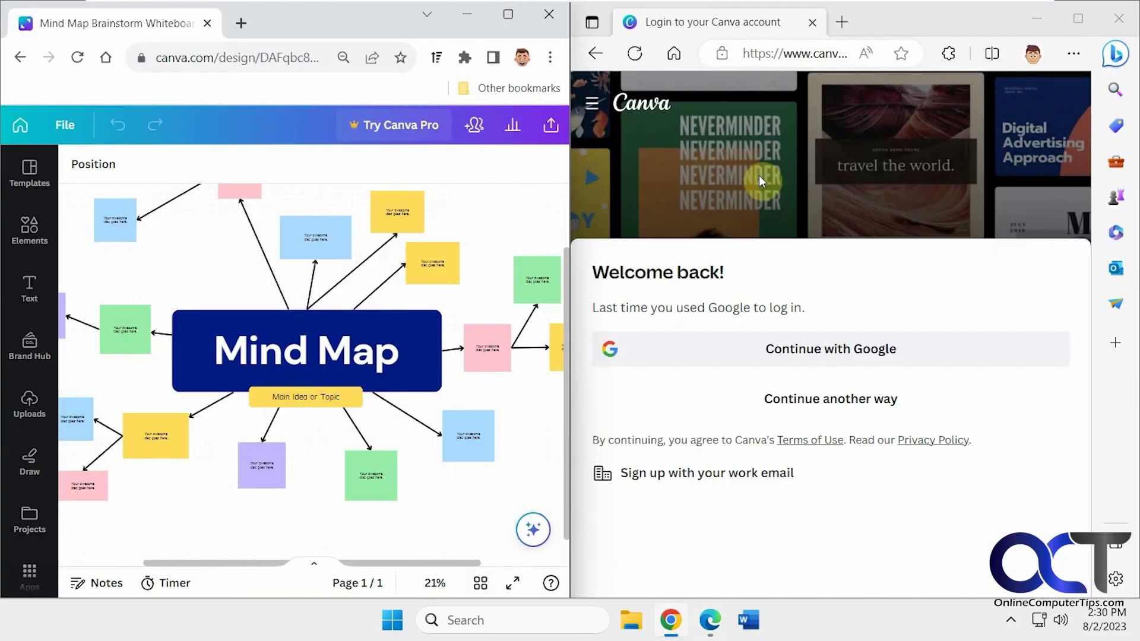
{"action": "left_click", "coordinate": [831, 53]}
{"action": "key", "text": "ctrl+v"}
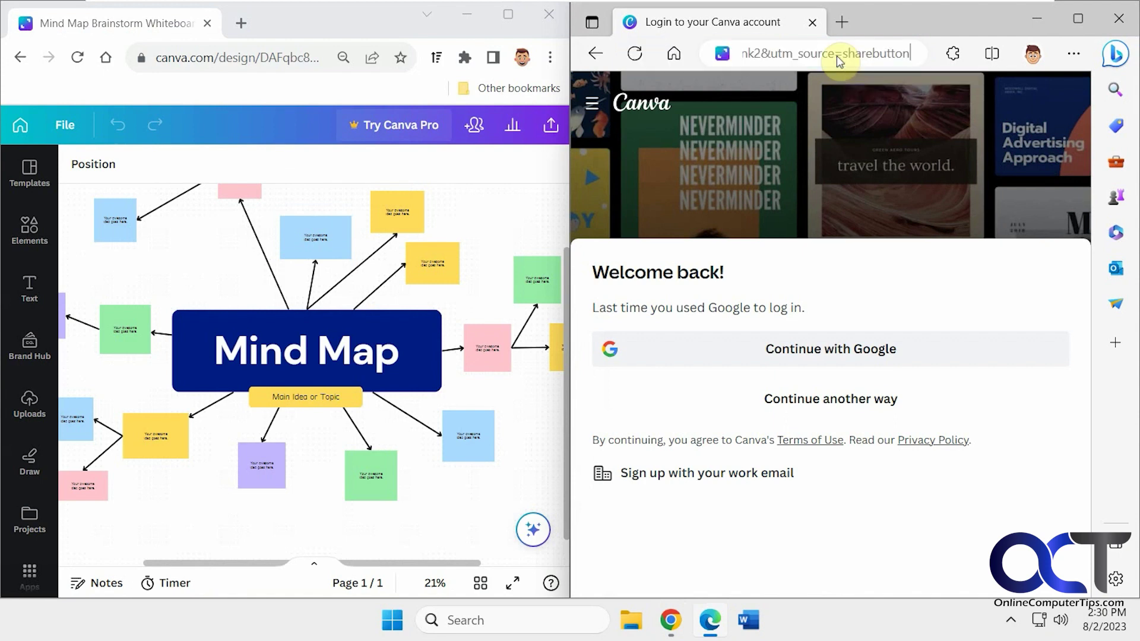
{"action": "key", "text": "Return"}
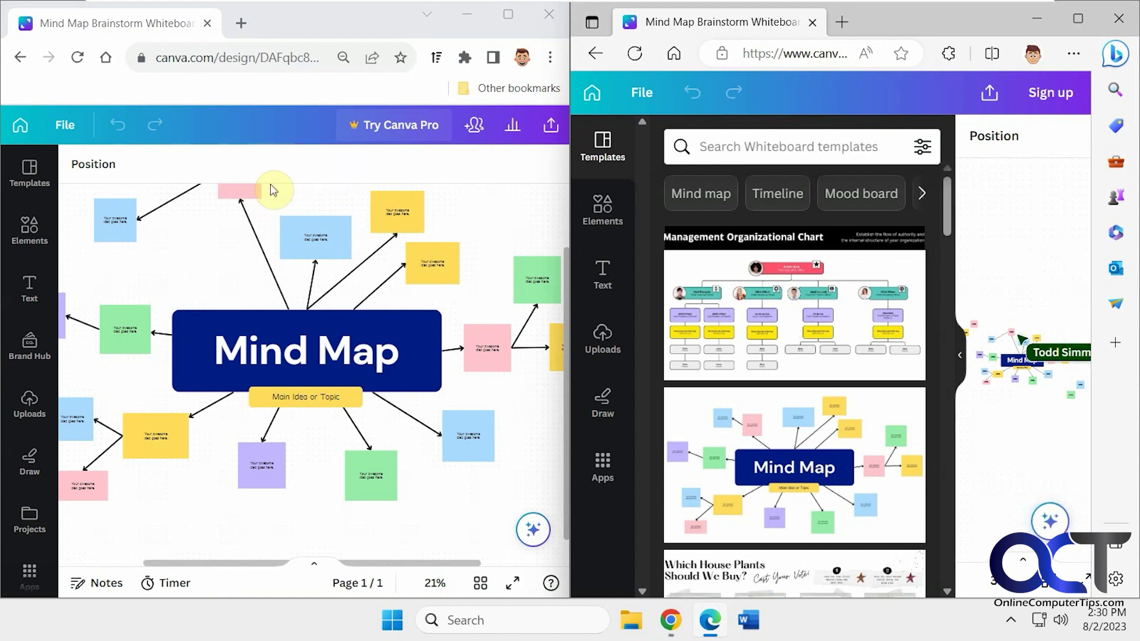
{"action": "left_click", "coordinate": [959, 355]}
{"action": "scroll", "coordinate": [879, 383], "scroll_direction": "up", "scroll_amount": 5}
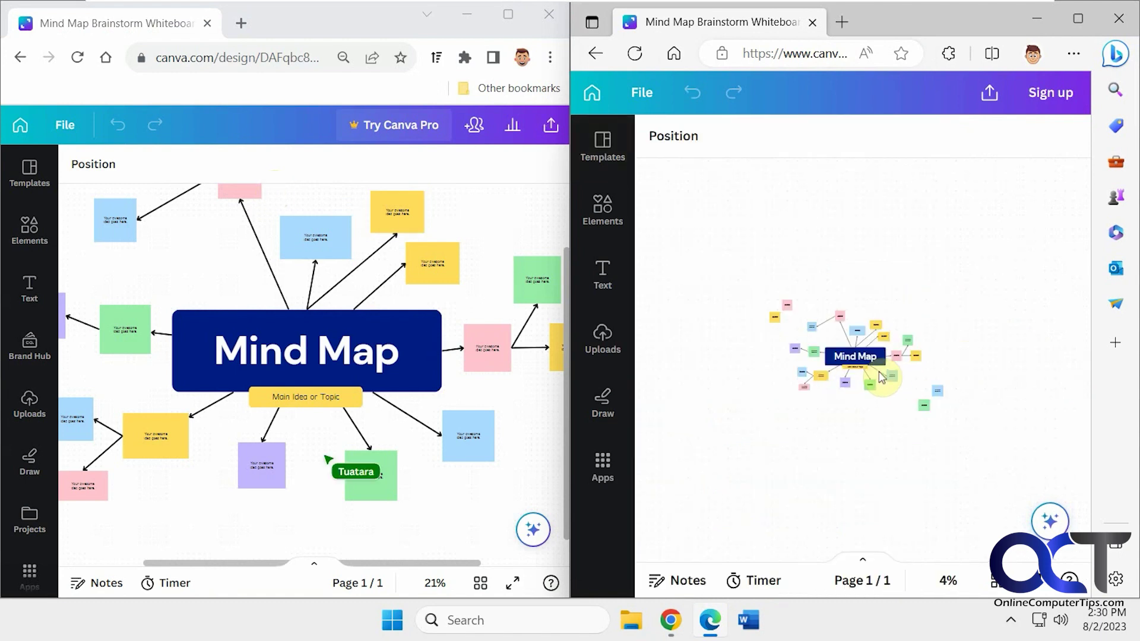
{"action": "scroll", "coordinate": [878, 383], "scroll_direction": "up", "scroll_amount": 2}
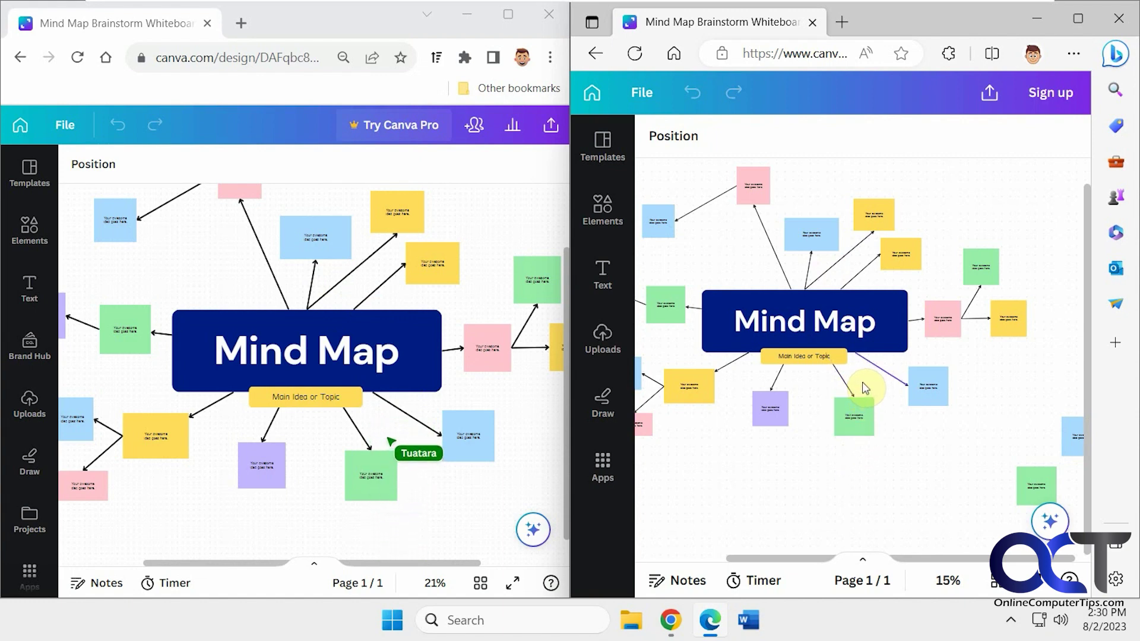
{"action": "left_click", "coordinate": [842, 22]}
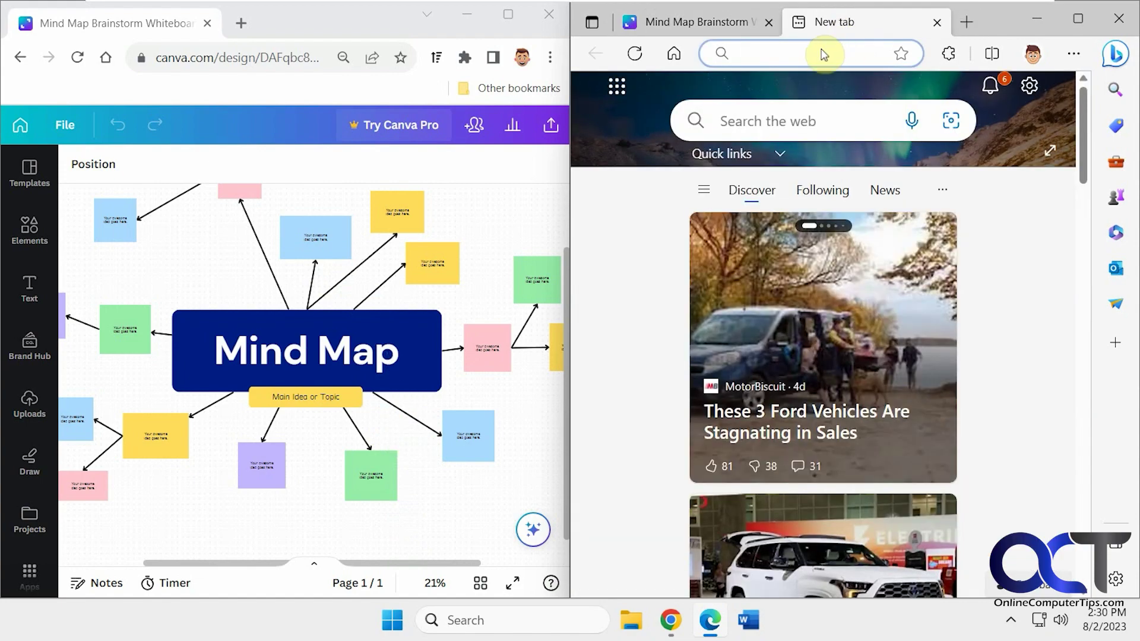
Load the share link in the new Edge tab as a second visitor, then maximise Chrome.
{"action": "left_click", "coordinate": [828, 52]}
{"action": "key", "text": "ctrl+v"}
{"action": "key", "text": "Return"}
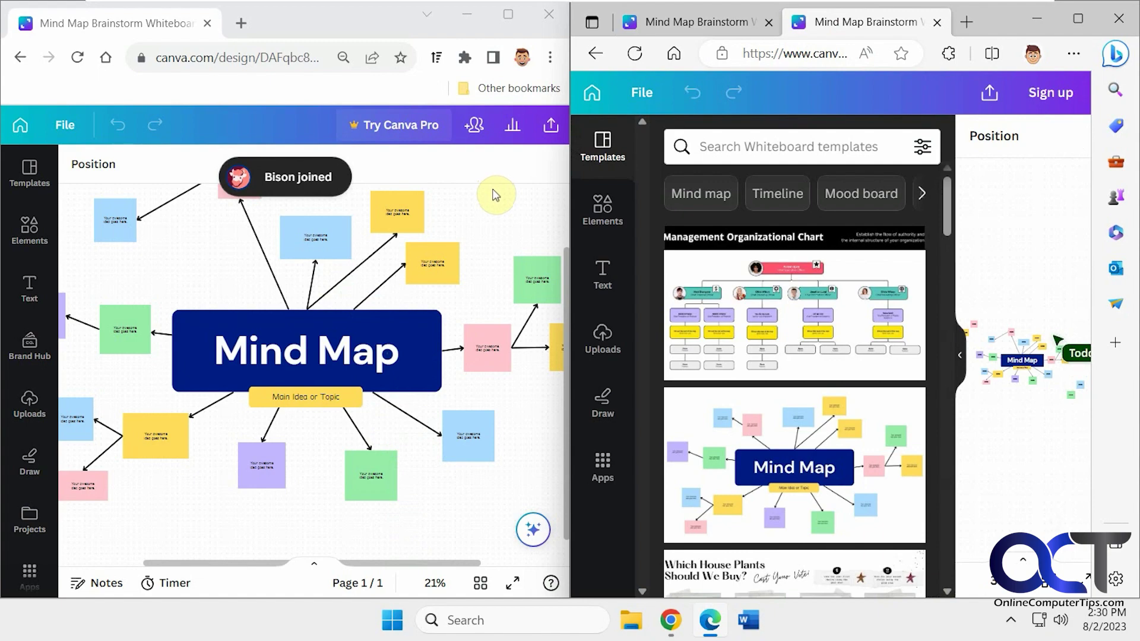
{"action": "left_click", "coordinate": [960, 356]}
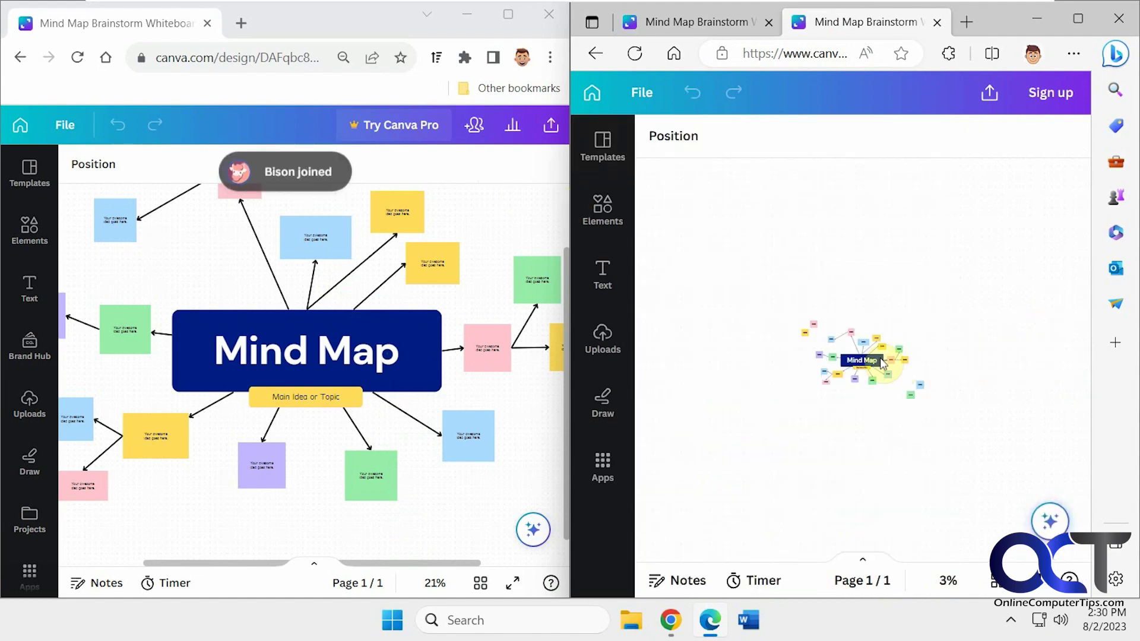
{"action": "left_click", "coordinate": [528, 24]}
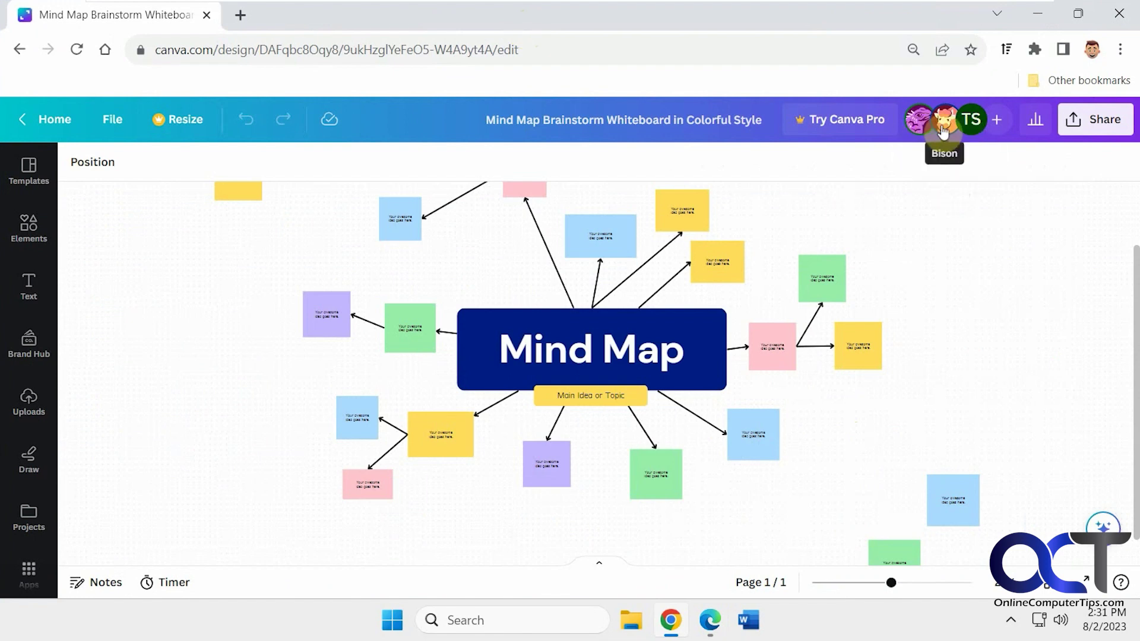
Follow Bison's view, switch to following Tuatara, then stop following.
{"action": "left_click", "coordinate": [943, 131]}
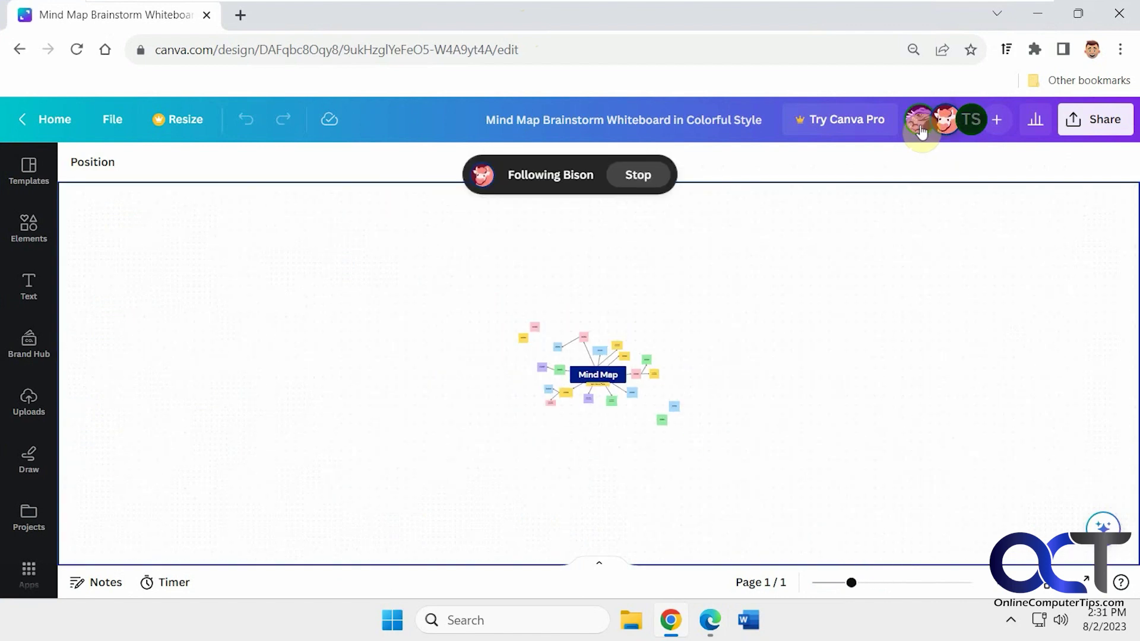
{"action": "left_click", "coordinate": [921, 128]}
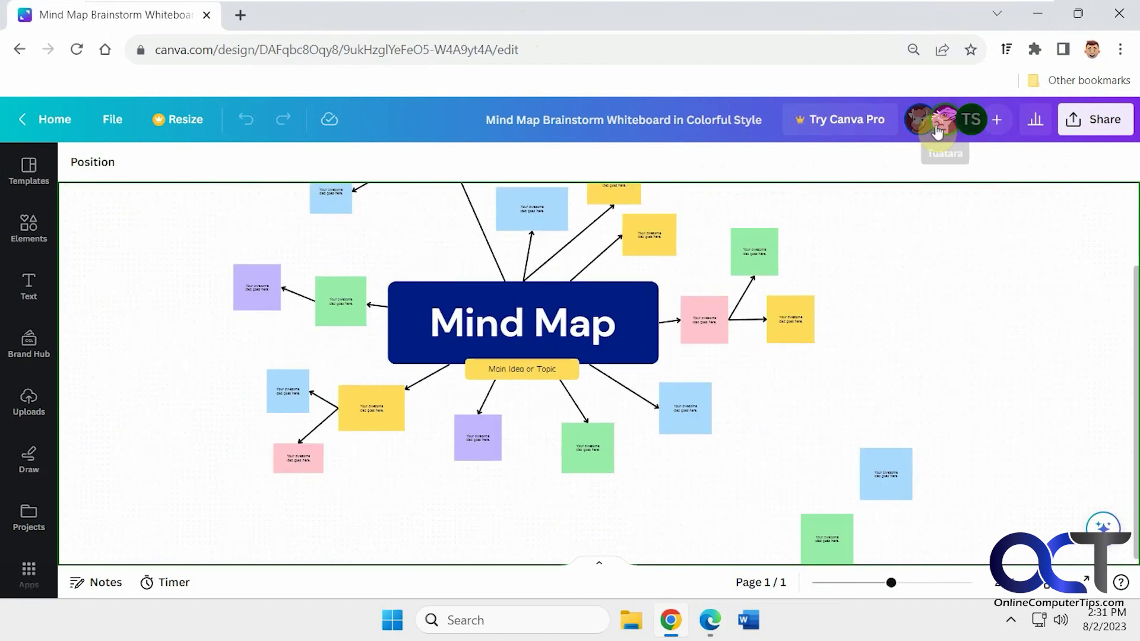
{"action": "left_click", "coordinate": [940, 132]}
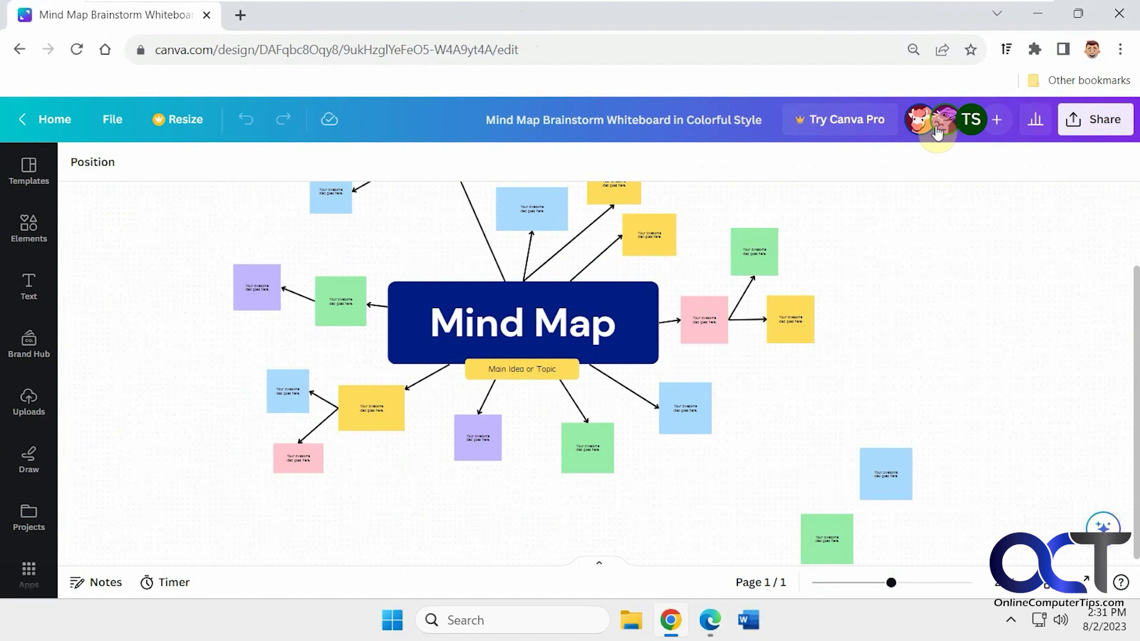
In Edge's first tab, move the purple note lower and the green note right to its arrow.
{"action": "left_click", "coordinate": [710, 620]}
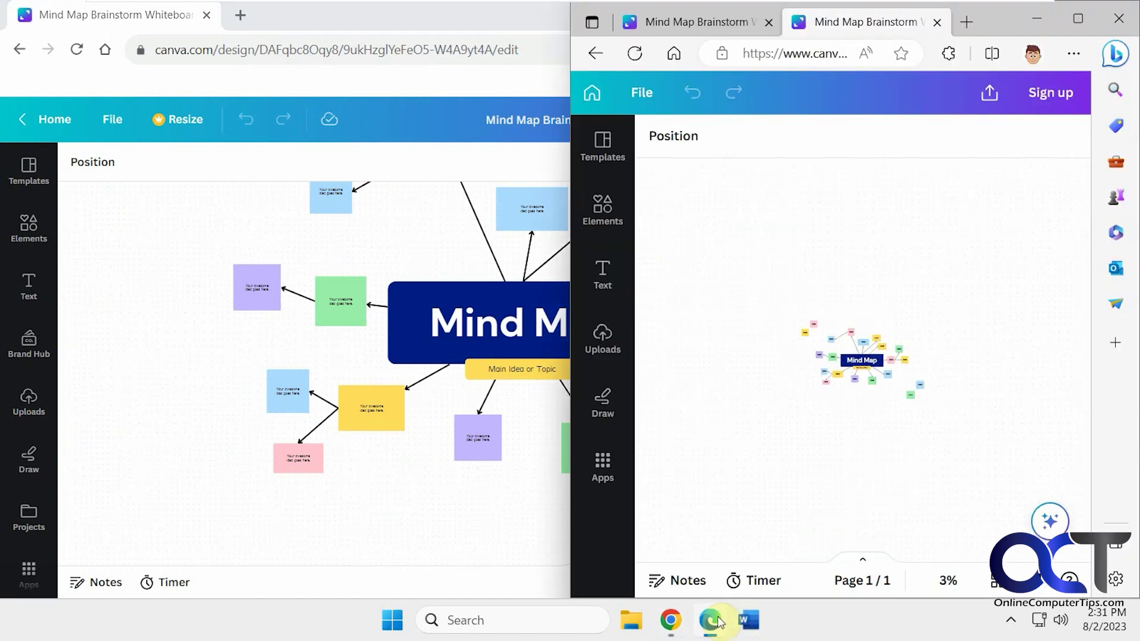
{"action": "left_click", "coordinate": [725, 22]}
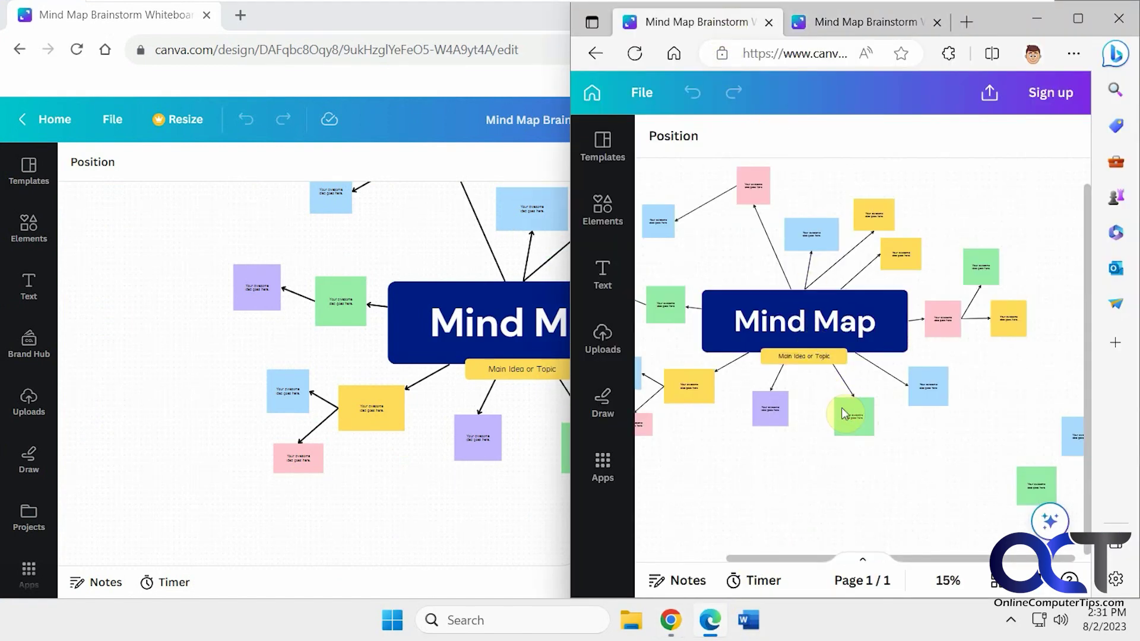
{"action": "left_click_drag", "start_coordinate": [770, 404], "coordinate": [765, 460]}
{"action": "left_click_drag", "start_coordinate": [834, 414], "coordinate": [924, 440]}
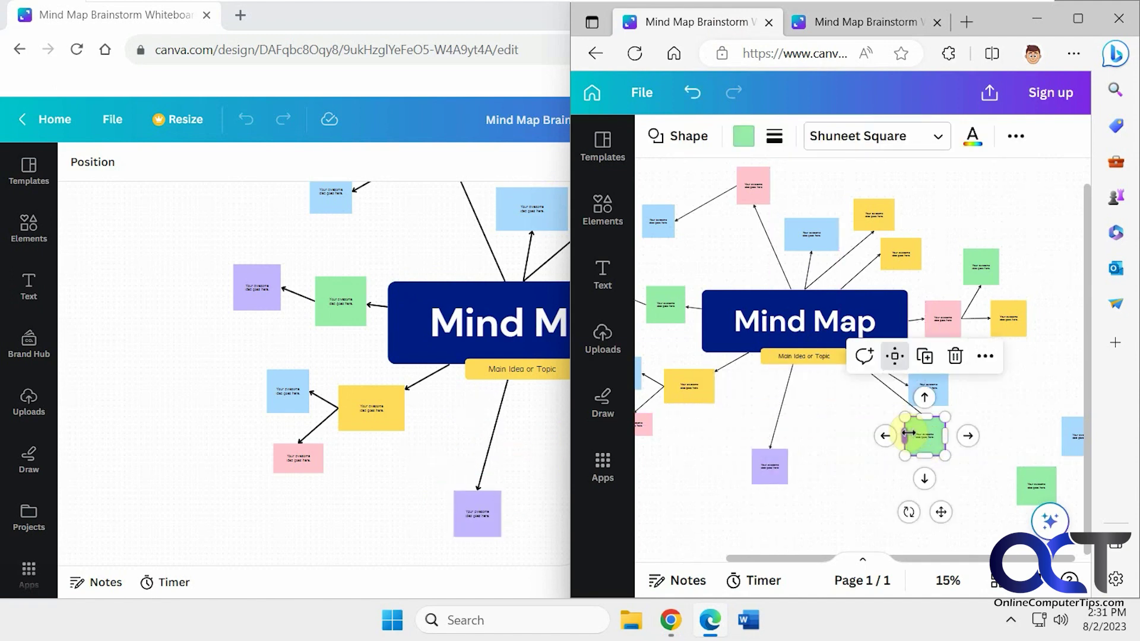
{"action": "left_click", "coordinate": [842, 432]}
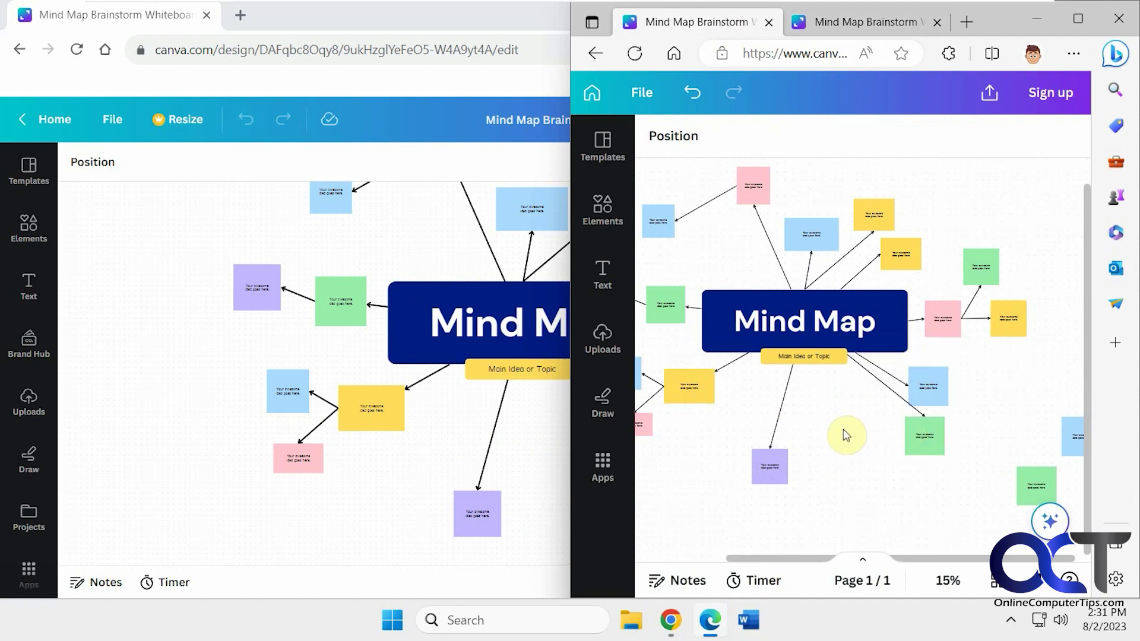
In the Share panel, start an invite and review the permission levels, then return to the main settings.
{"action": "double_click", "coordinate": [516, 28]}
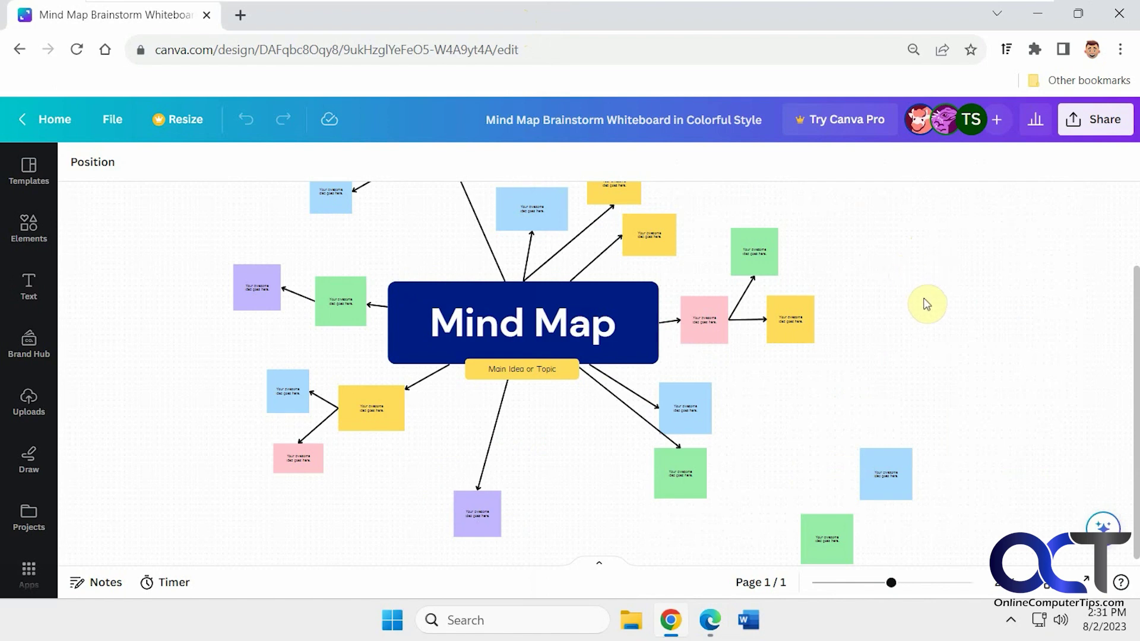
{"action": "left_click", "coordinate": [1077, 122]}
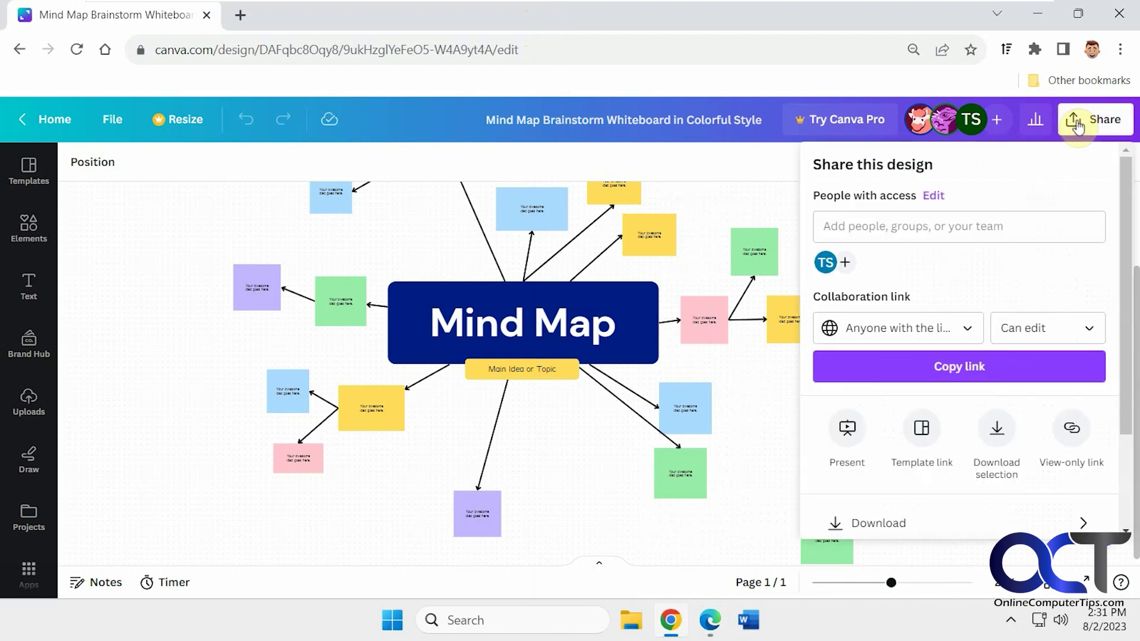
{"action": "left_click", "coordinate": [938, 228]}
{"action": "left_click", "coordinate": [939, 196]}
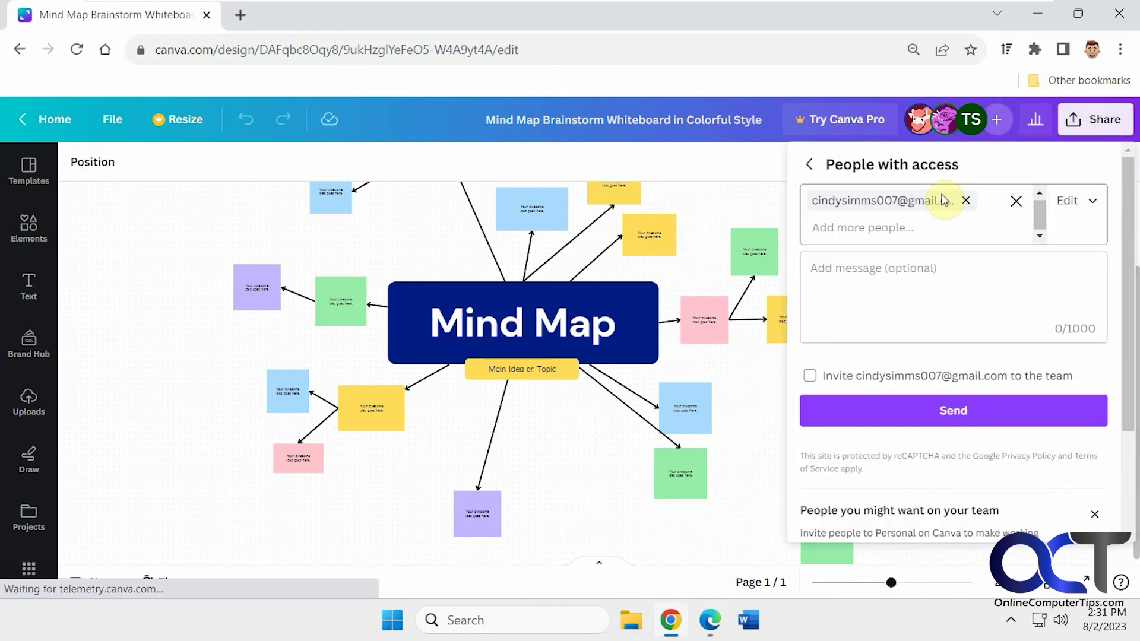
{"action": "left_click", "coordinate": [1093, 201]}
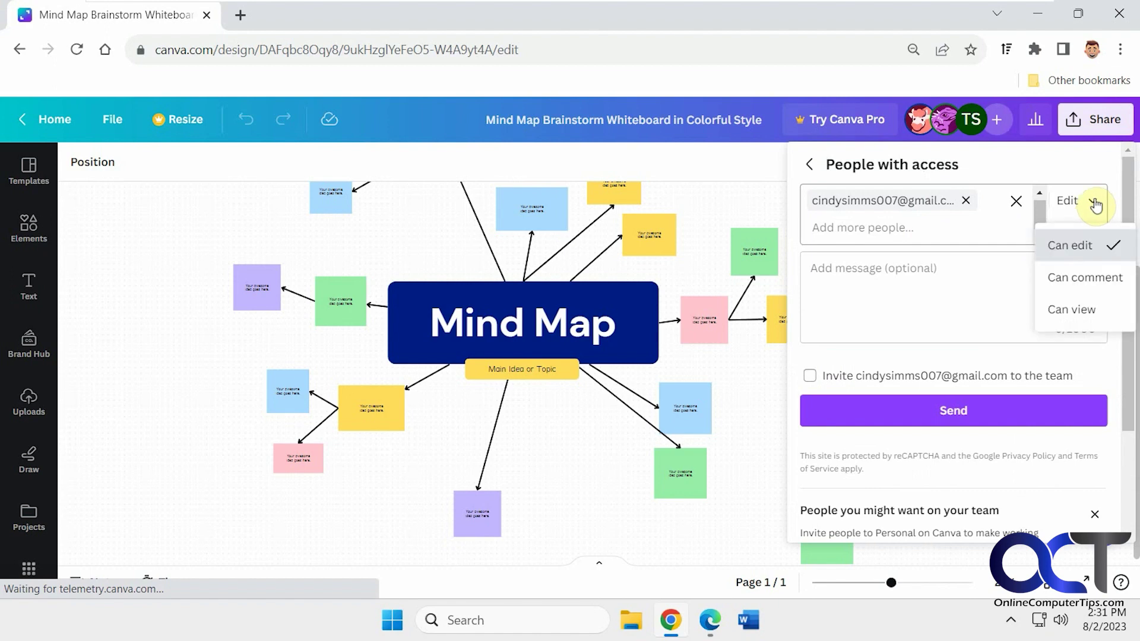
{"action": "left_click", "coordinate": [811, 170]}
{"action": "left_click", "coordinate": [811, 169]}
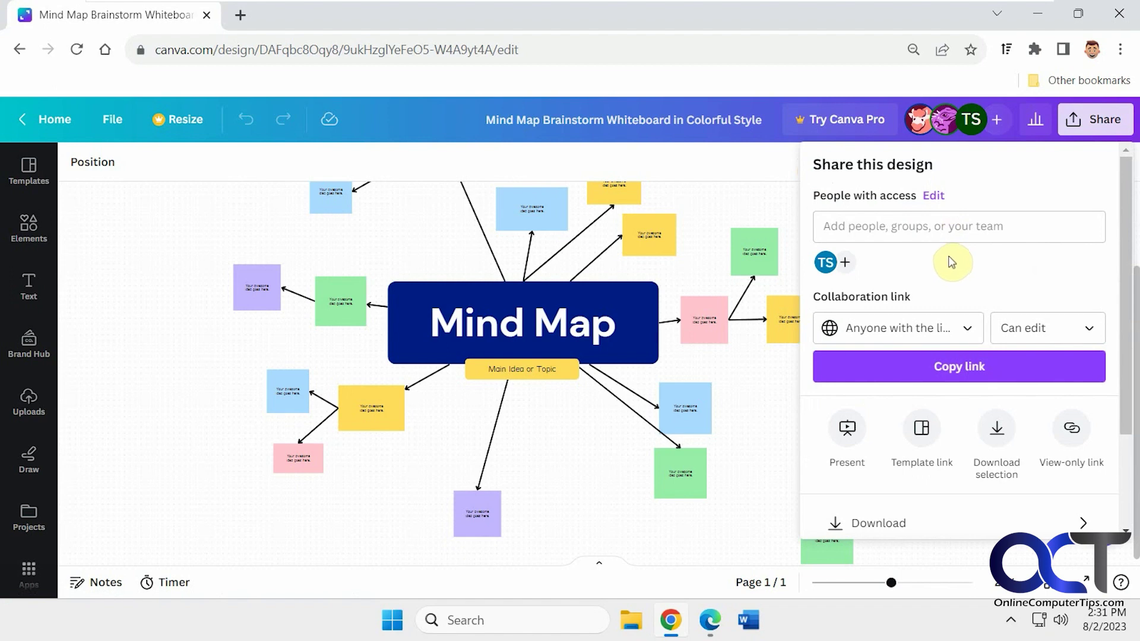
{"action": "left_click", "coordinate": [967, 330]}
{"action": "left_click", "coordinate": [967, 330]}
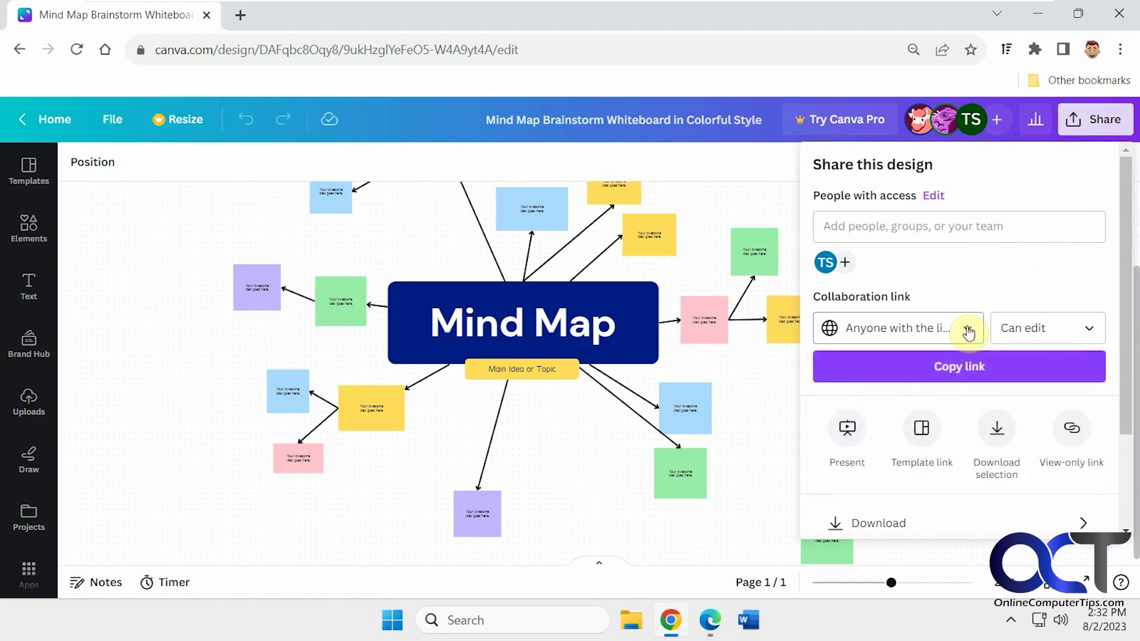
{"action": "left_click", "coordinate": [1092, 332]}
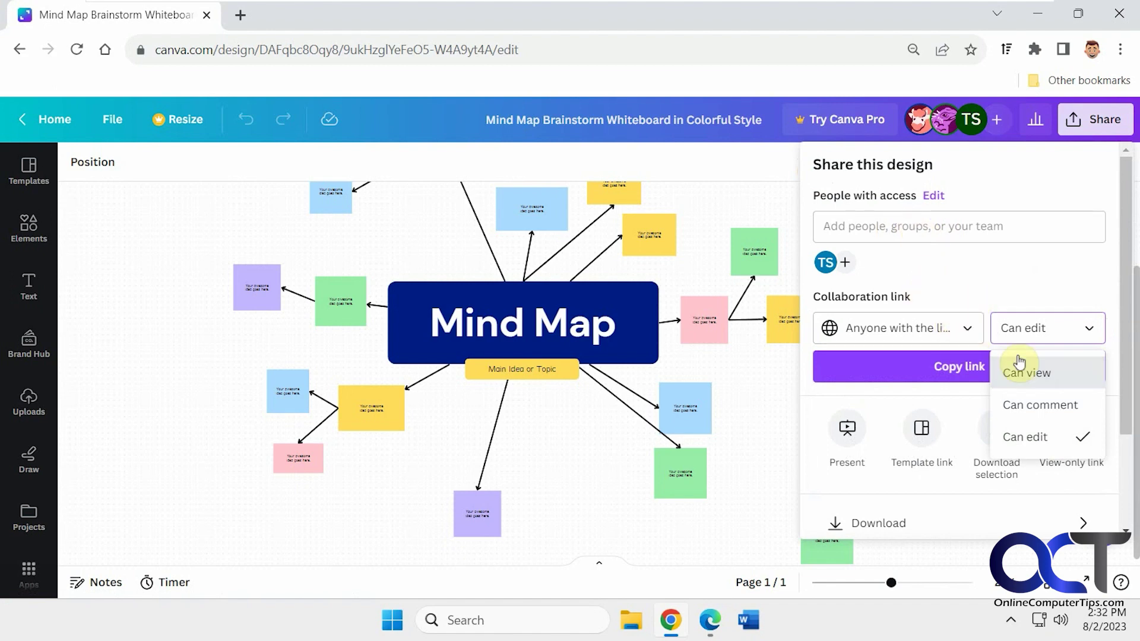
{"action": "left_click", "coordinate": [978, 284]}
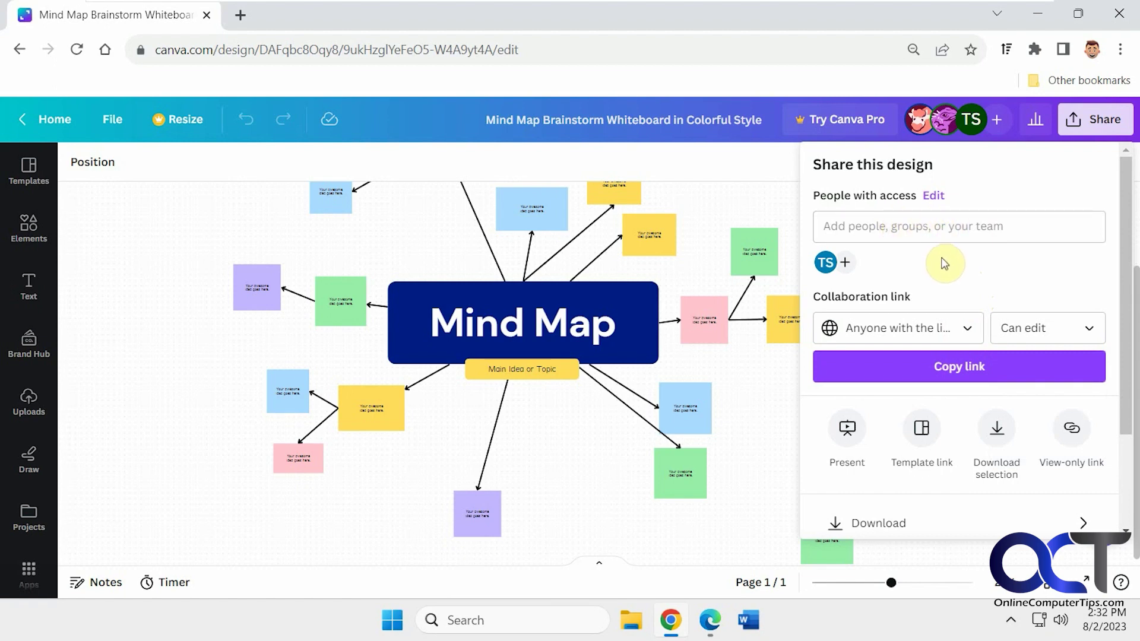
{"action": "left_click", "coordinate": [766, 380]}
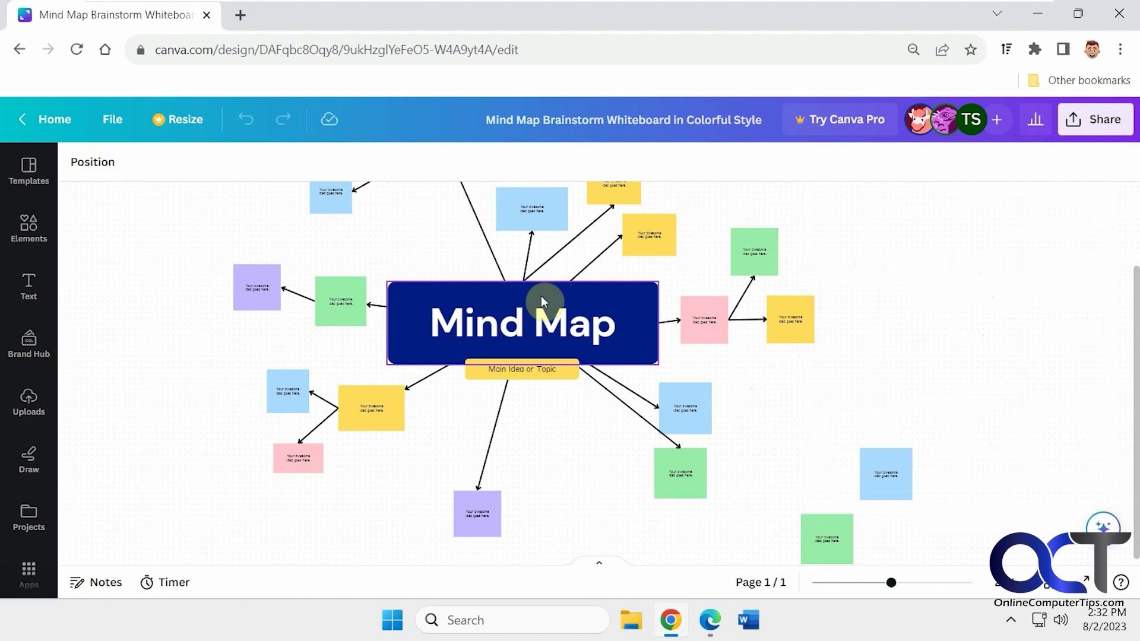
{"action": "left_click", "coordinate": [1099, 124]}
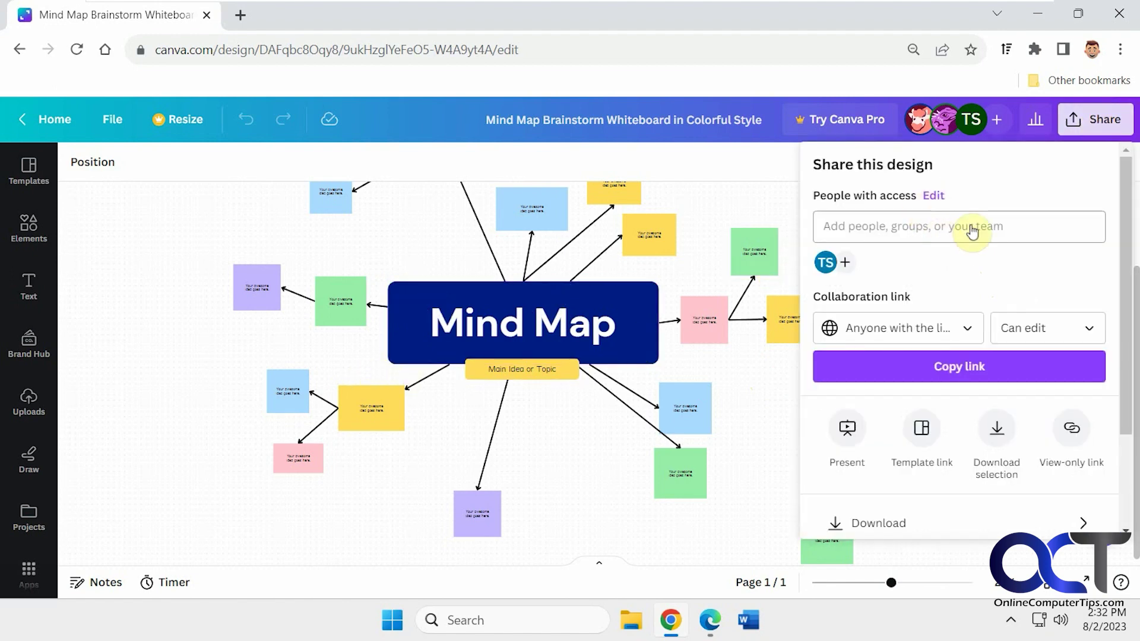
{"action": "left_click", "coordinate": [974, 335]}
{"action": "left_click", "coordinate": [976, 289]}
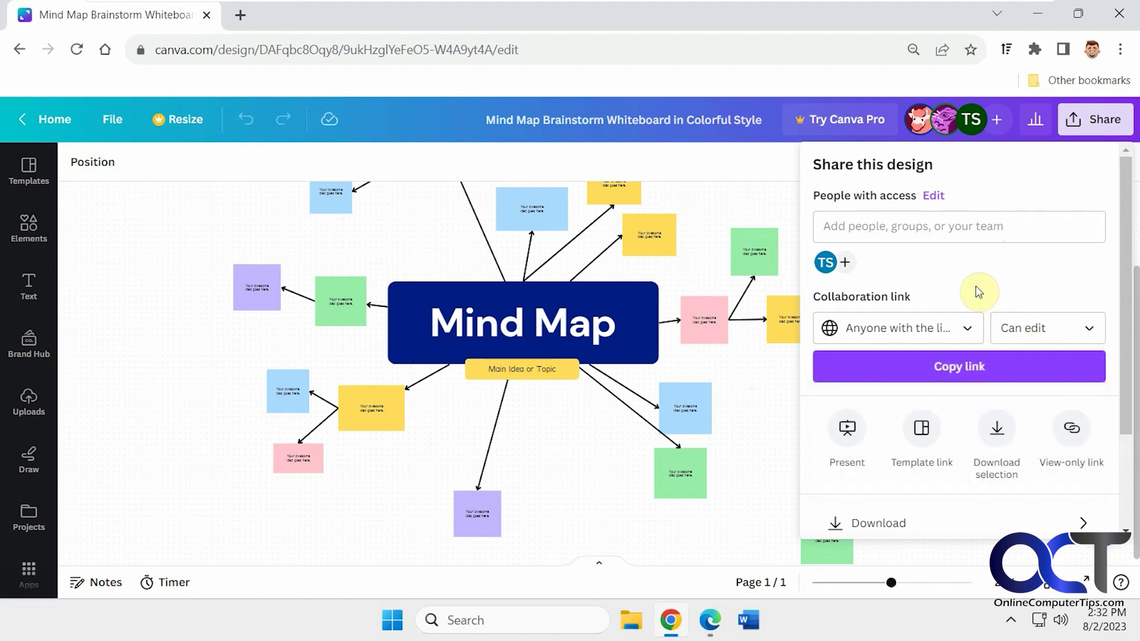